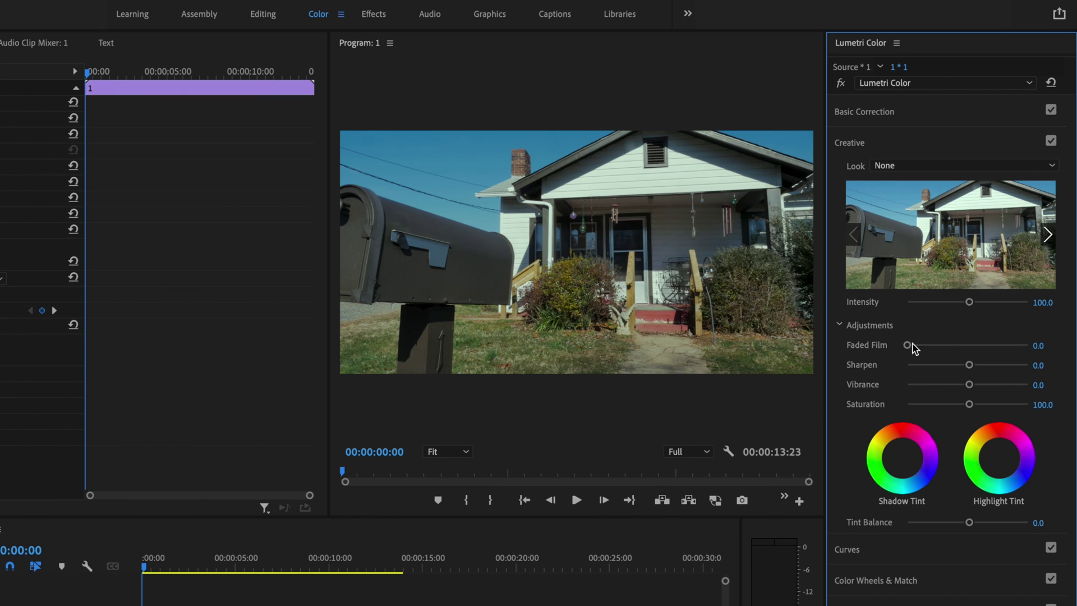
Step: In the Creative adjustments, set Faded Film to 28.1, Sharpen to -72.5 and Vibrance to -36.3
drag(907, 345, 940, 346)
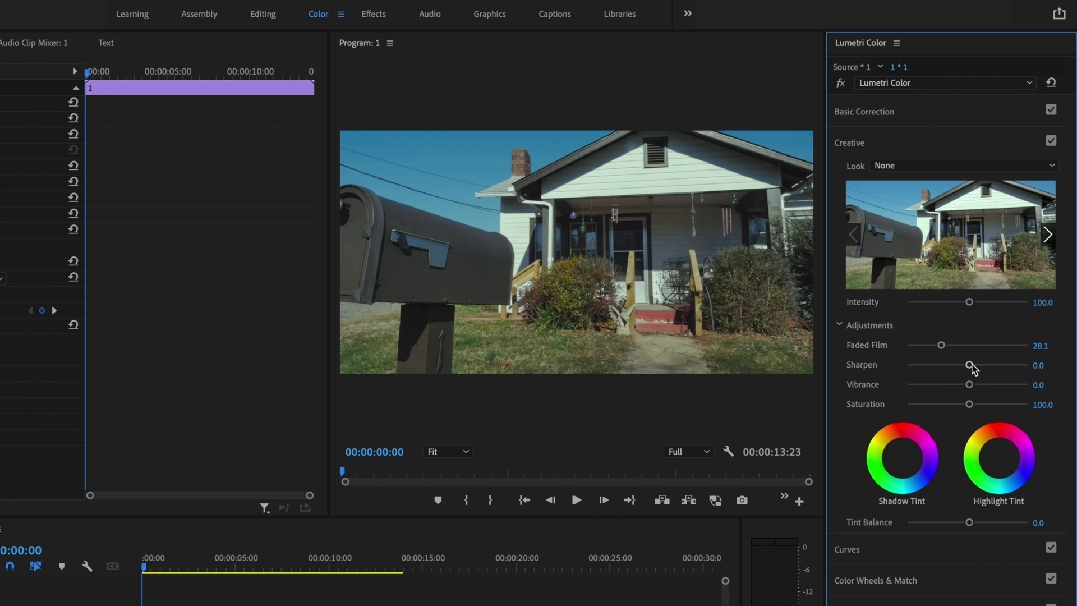
drag(971, 363, 921, 367)
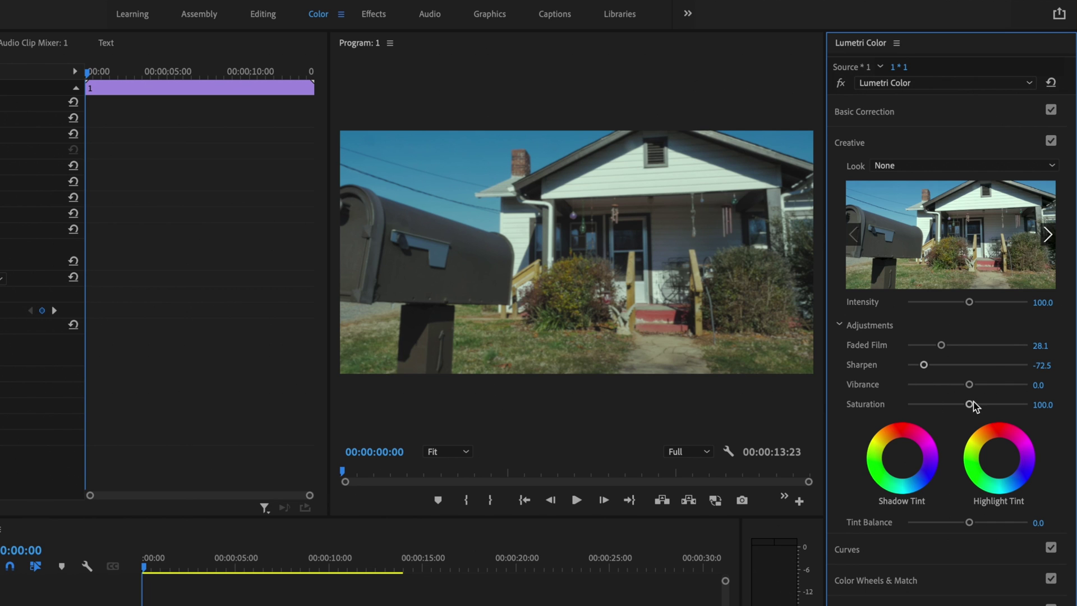
drag(969, 385, 946, 391)
Step: Shift the shadow tint slightly off centre toward magenta, then collapse the Creative section
click(910, 449)
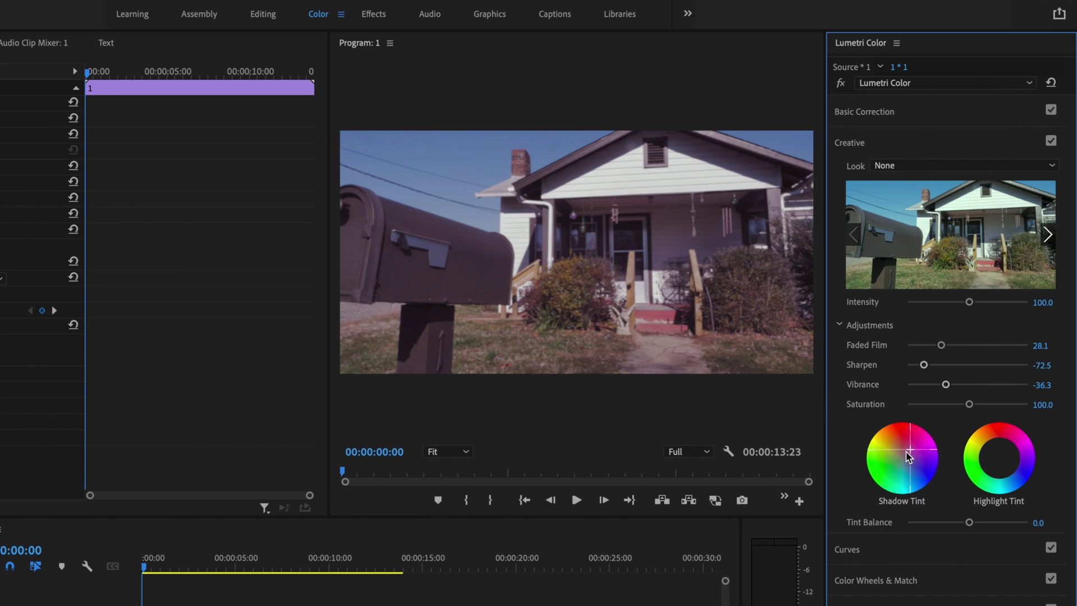
drag(910, 449, 909, 450)
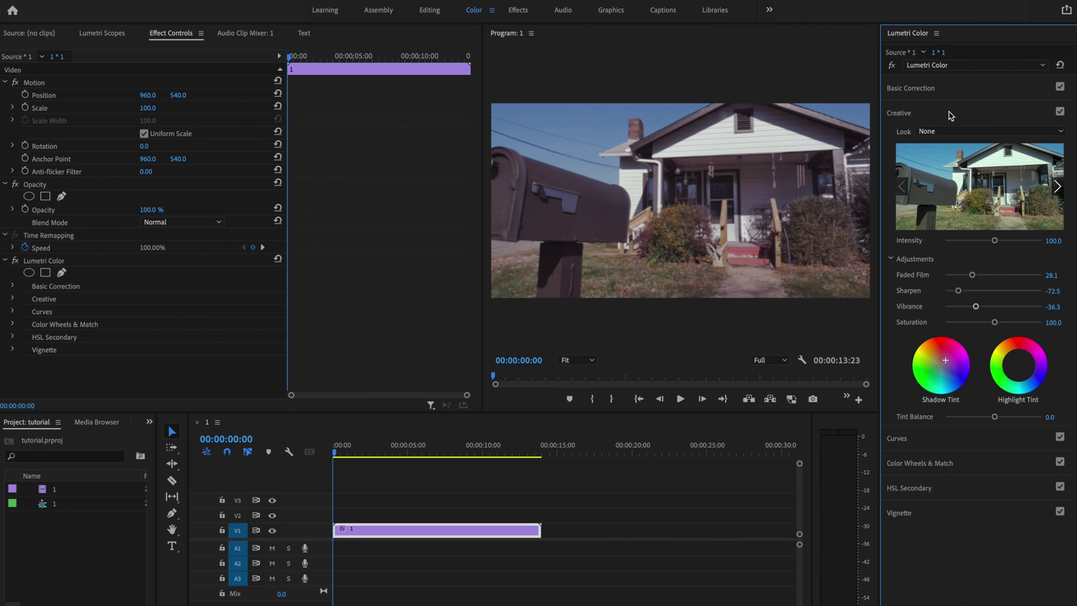
click(950, 113)
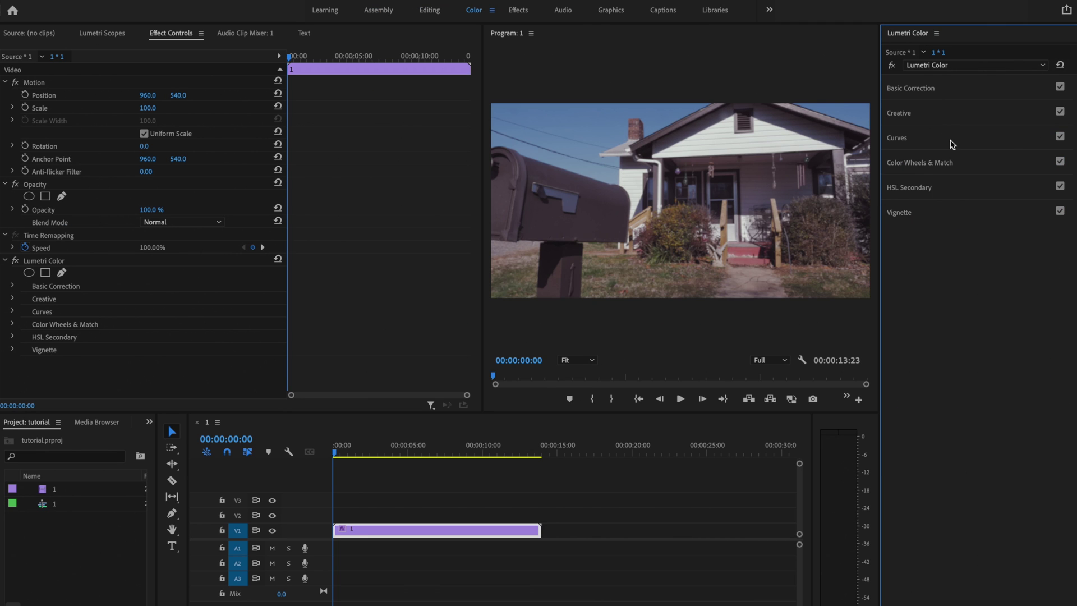
Step: Pull the master RGB curve's white point down the diagonal and shift the green curve's top point slightly inward to strengthen green highlights
click(950, 145)
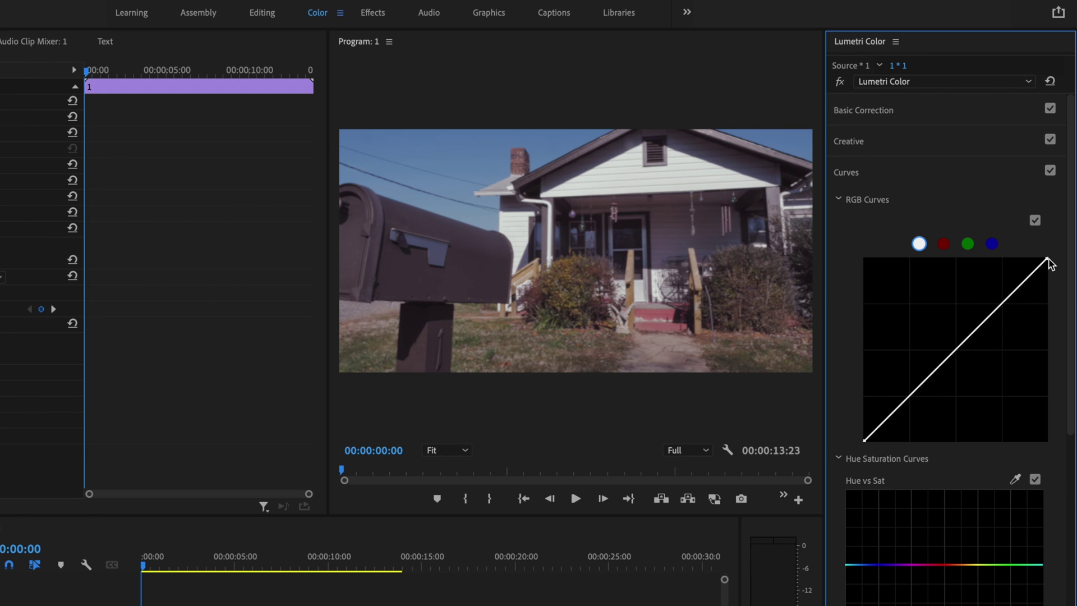
drag(1046, 259, 1017, 288)
click(970, 246)
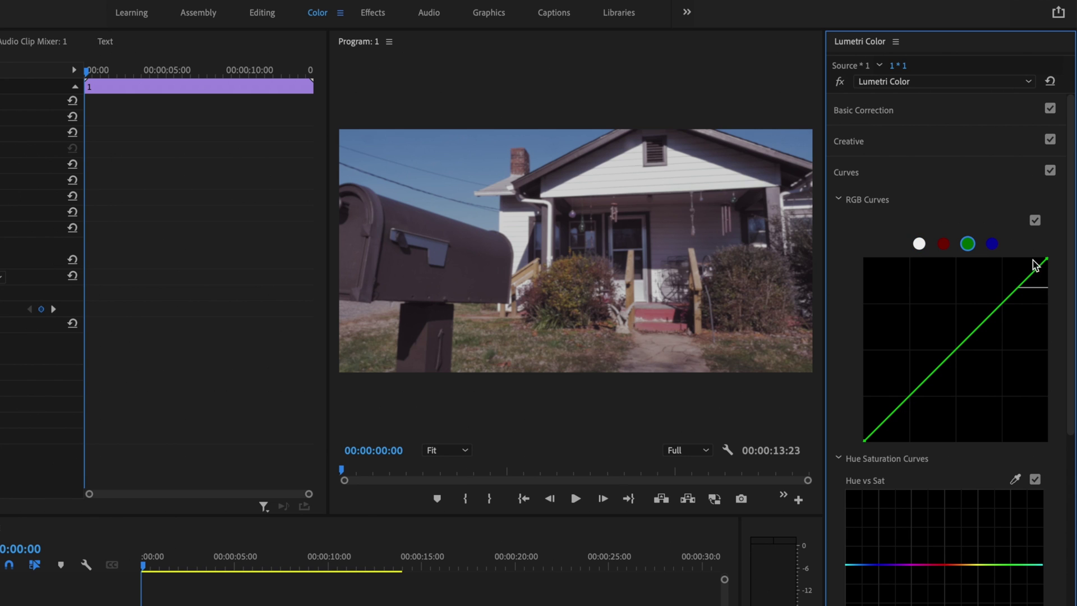
drag(1046, 260, 1035, 257)
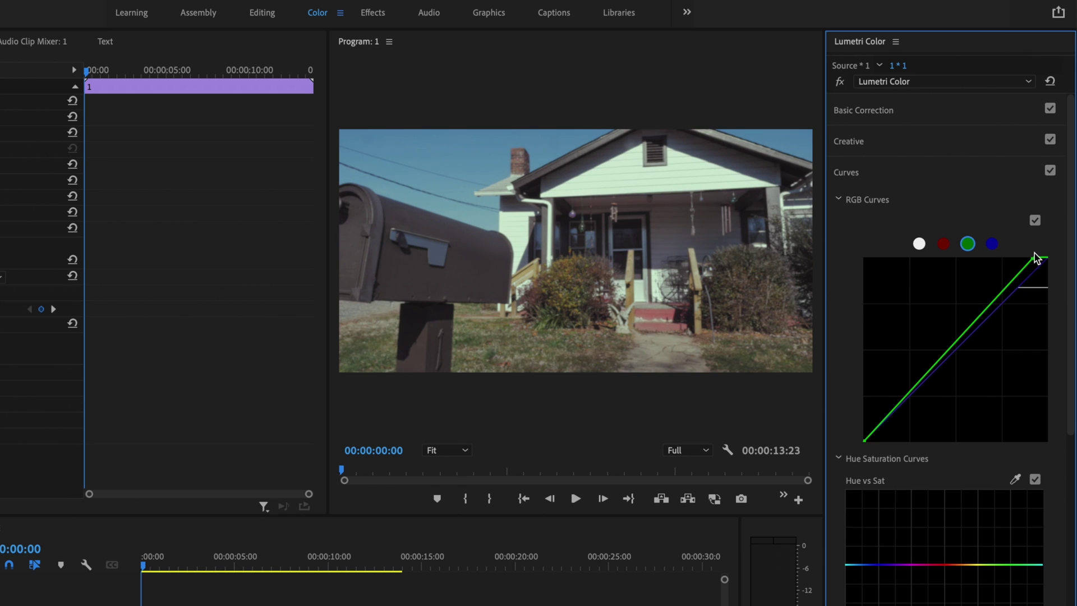
Step: Lower the blue curve's top point slightly to warm the highlights, then collapse the Curves section
click(991, 244)
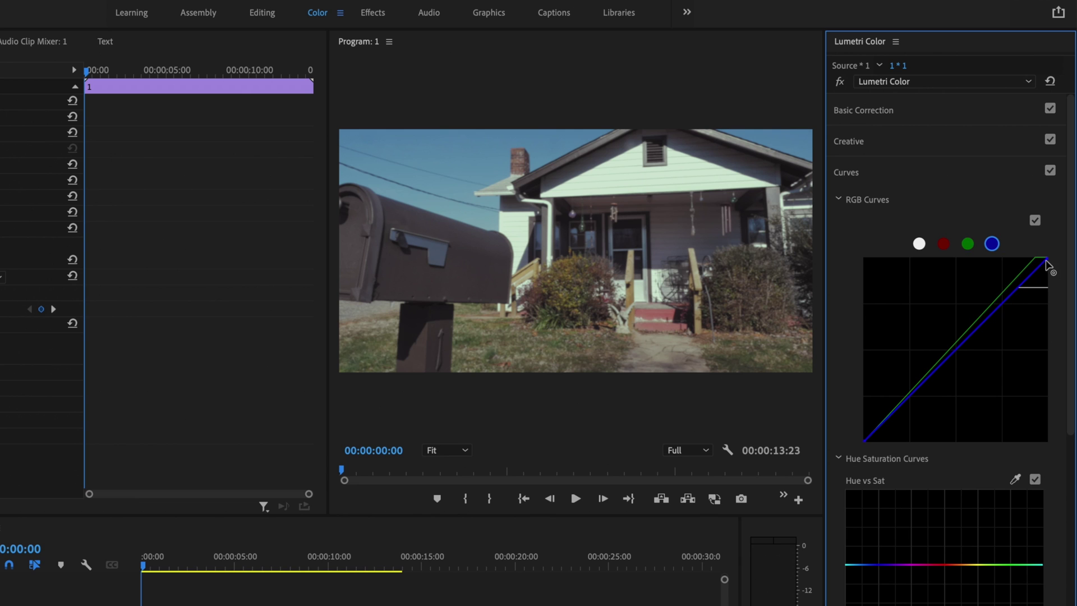
drag(1046, 258, 1058, 275)
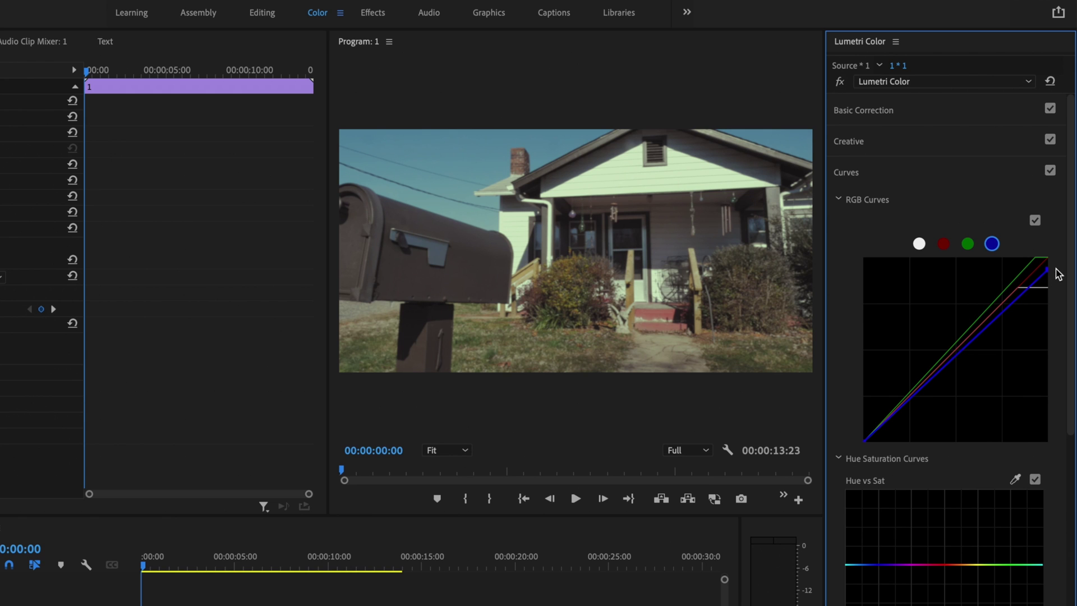
click(903, 180)
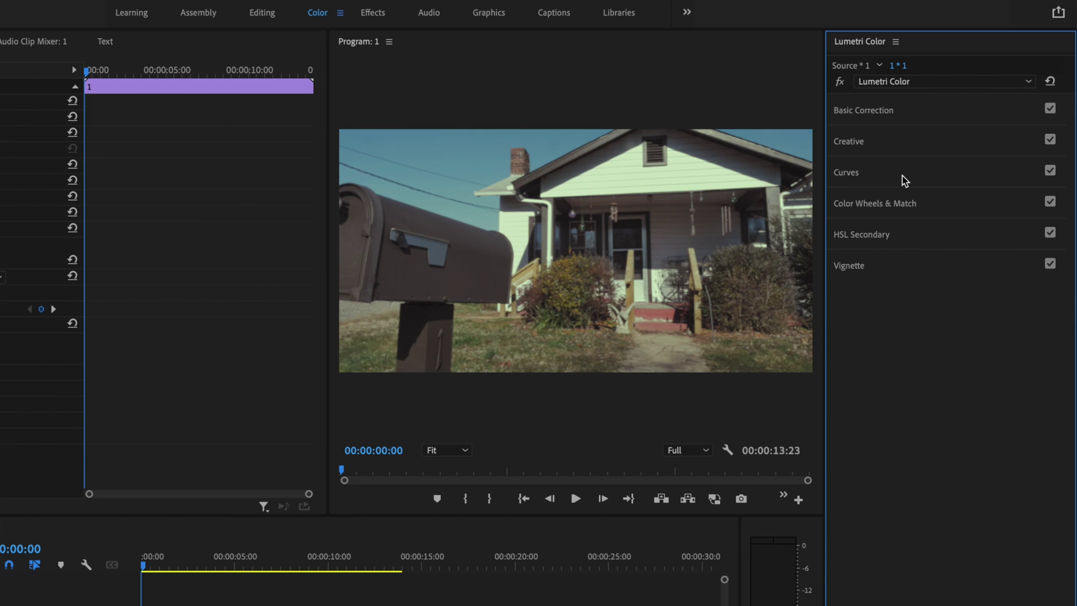
Step: Darken the edges of the picture by giving the vignette a negative amount
click(900, 266)
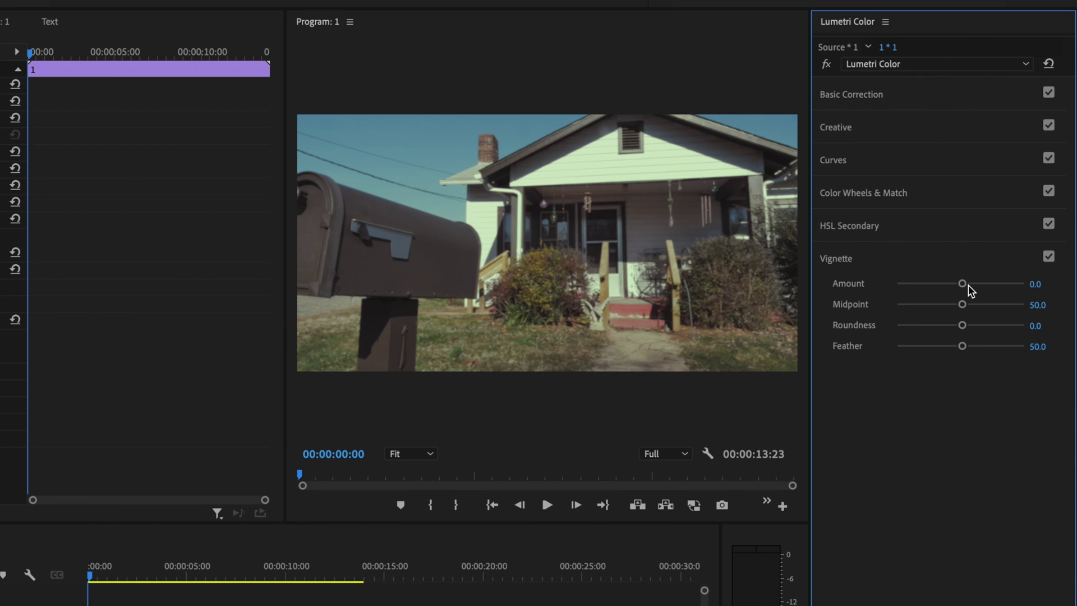
drag(962, 284, 936, 284)
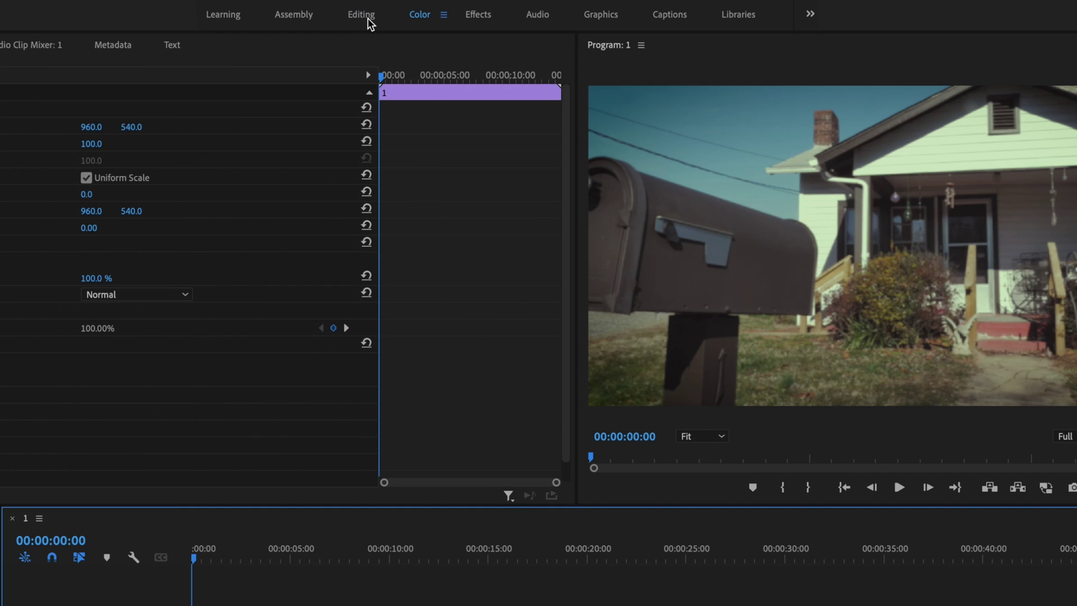
Step: Switch to the Editing workspace, find the Channel Blur effect and apply it to the clip on V1
click(367, 17)
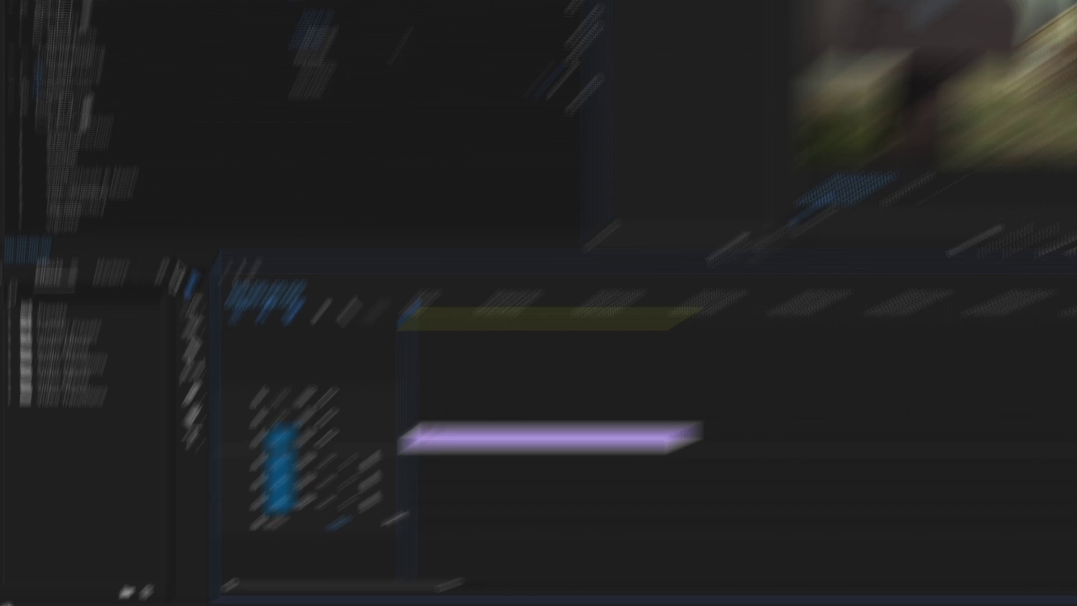
click(176, 234)
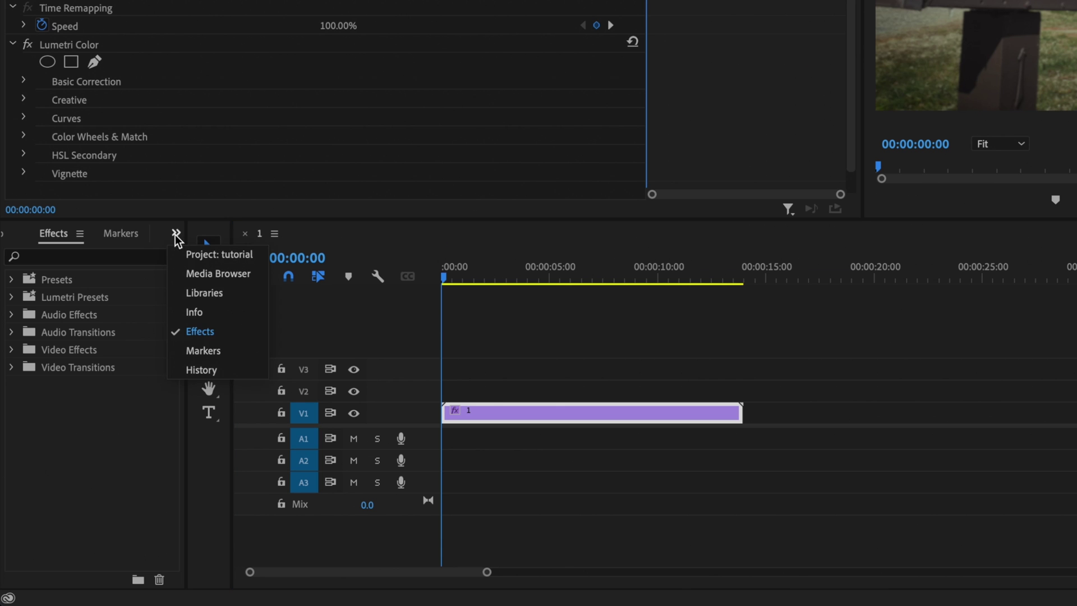
click(216, 330)
click(97, 258)
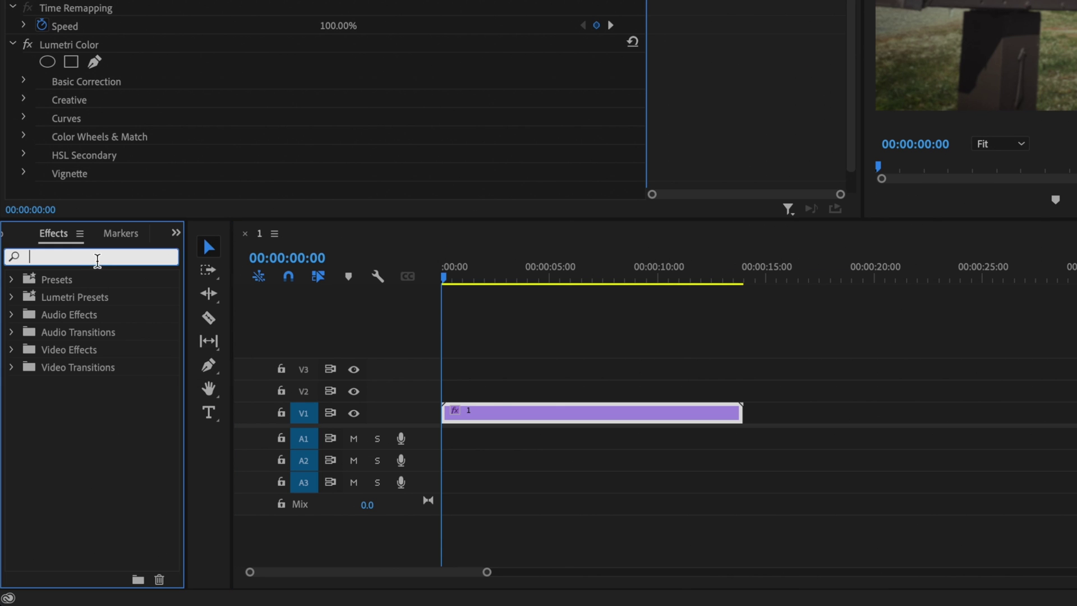
text(channel blur)
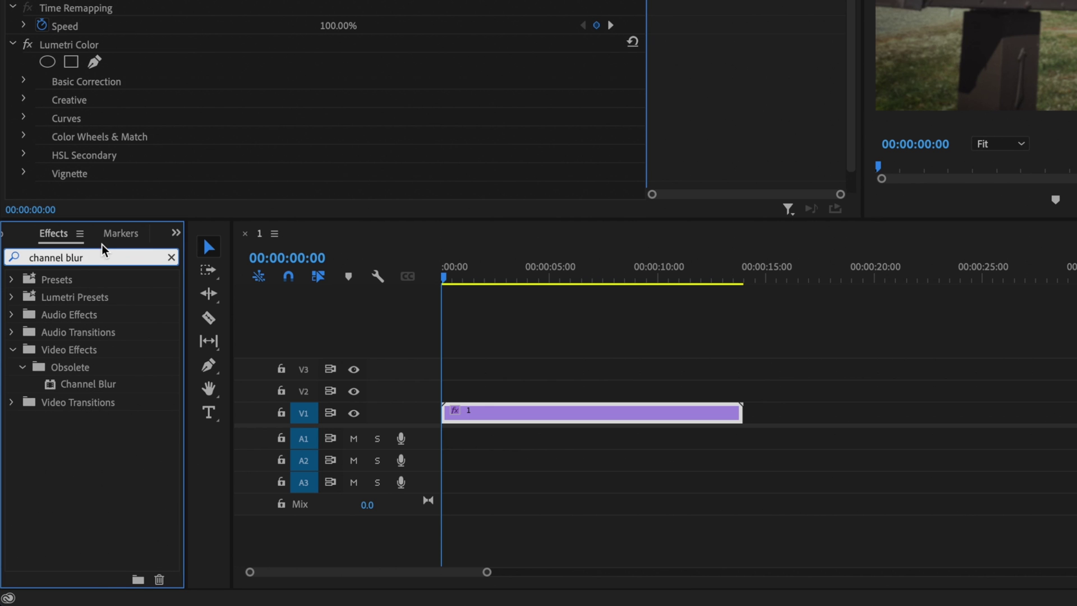
drag(95, 383, 541, 419)
scroll(521, 251, down, 3)
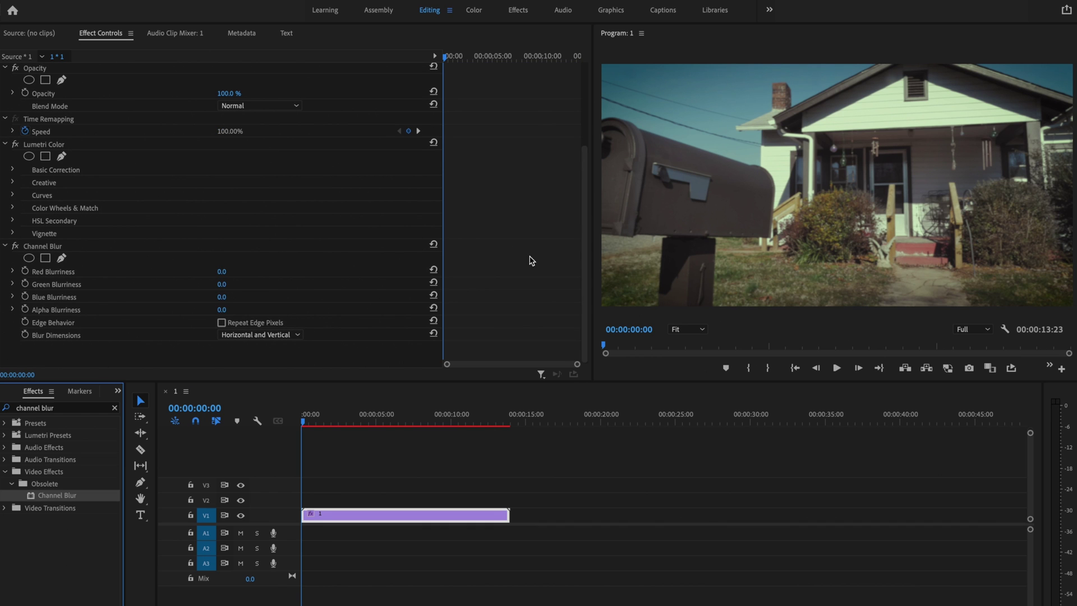
Step: Set the Channel Blur's Red Blurriness to 23, enable Repeat Edge Pixels and make the blur dimensions Vertical
click(221, 272)
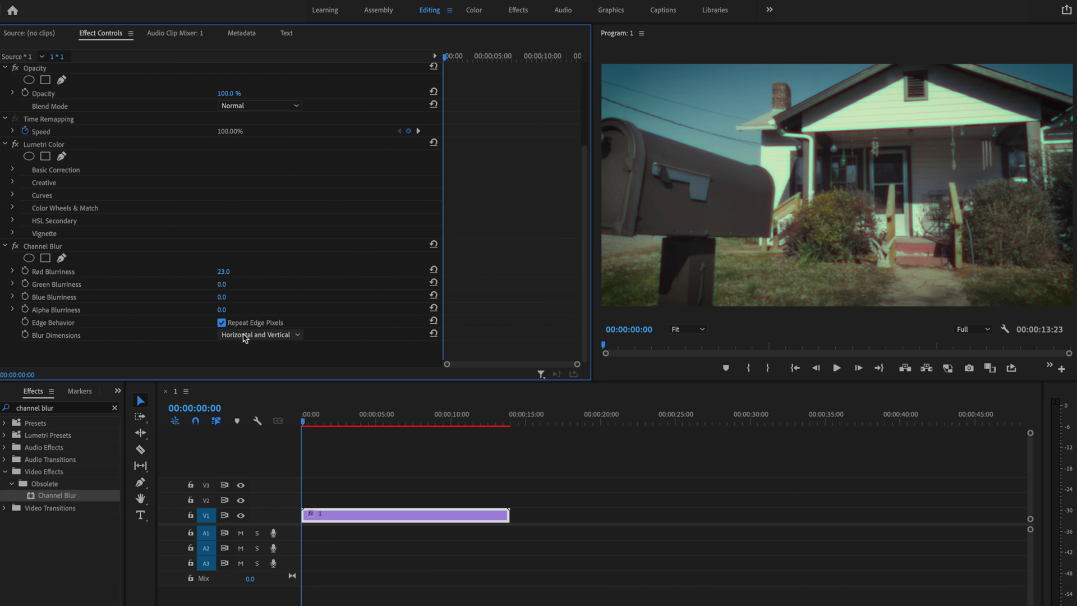
click(271, 335)
click(267, 372)
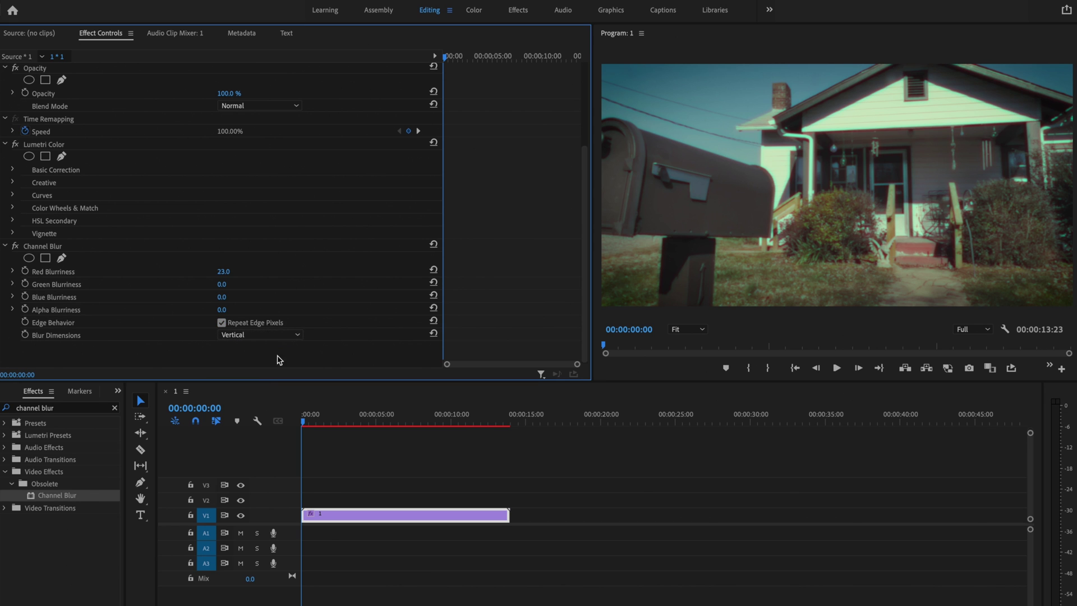
Step: Apply a second Channel Blur effect to the same clip on V1
drag(35, 495, 342, 516)
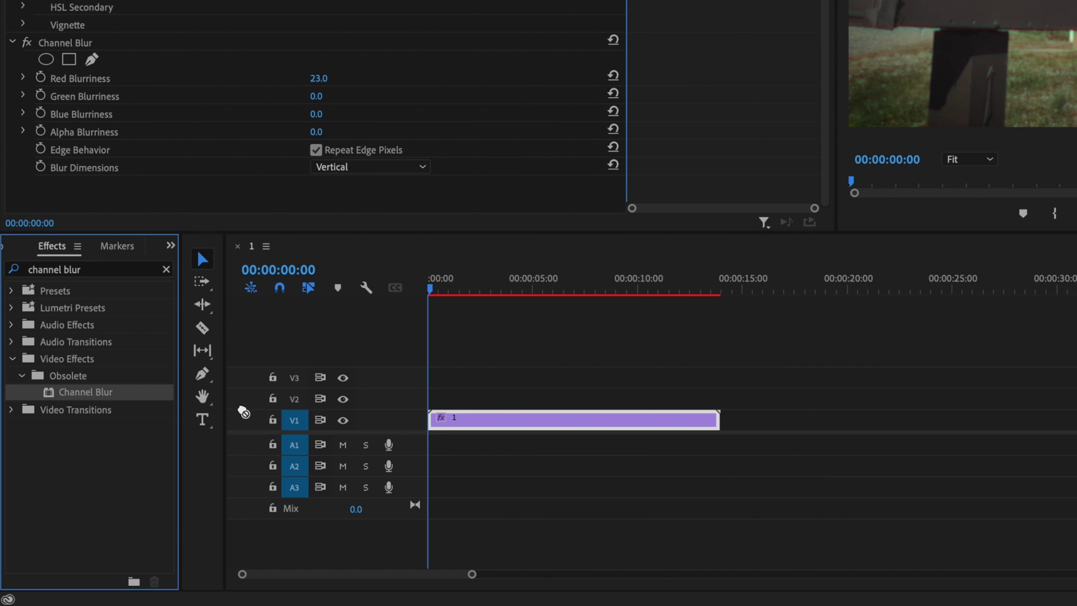
drag(484, 422, 483, 423)
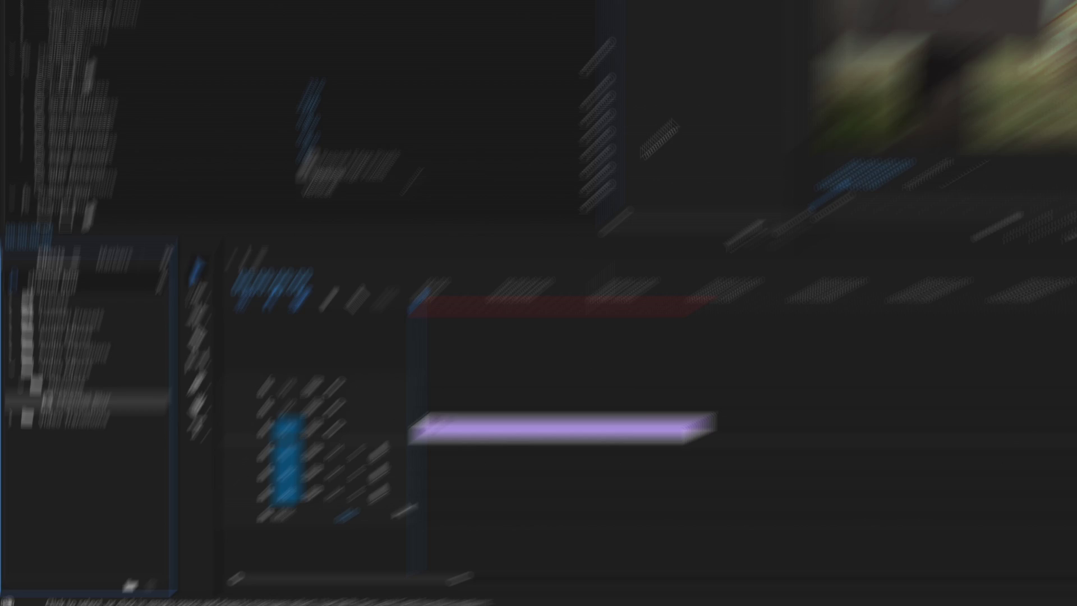
scroll(710, 51, down, 2)
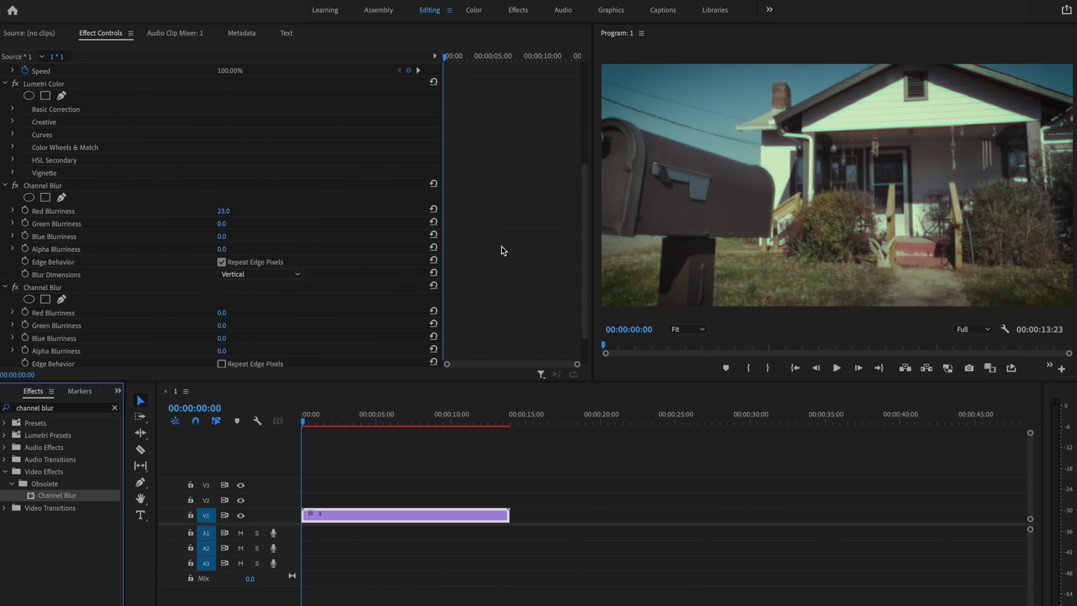
scroll(504, 256, down, 2)
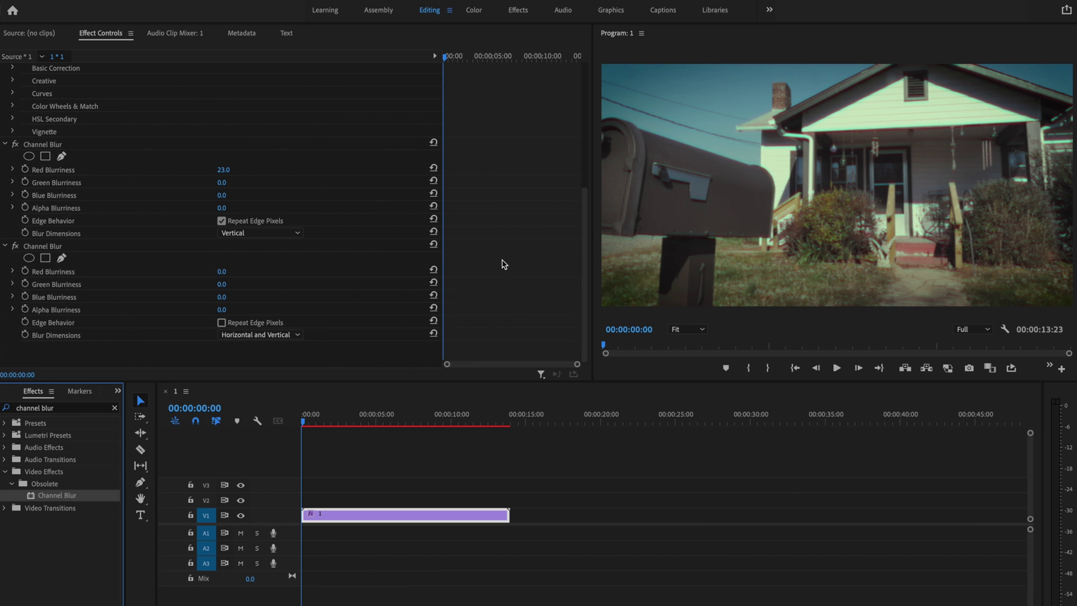
Step: Set the second Channel Blur to Horizontal with Red Blurriness 15, Blue Blurriness 32 and Repeat Edge Pixels enabled
click(247, 335)
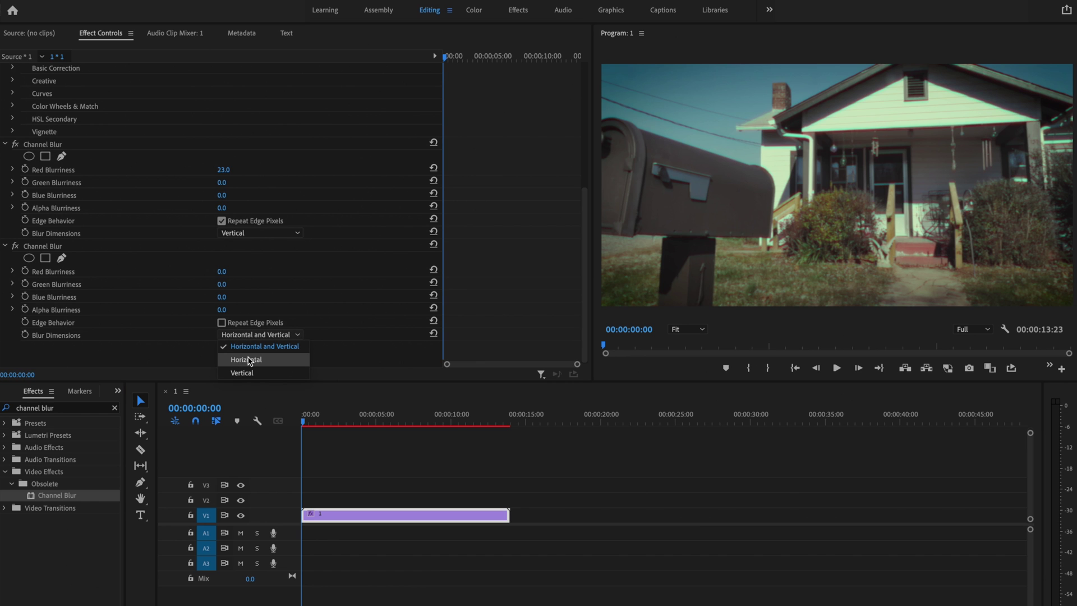
click(250, 360)
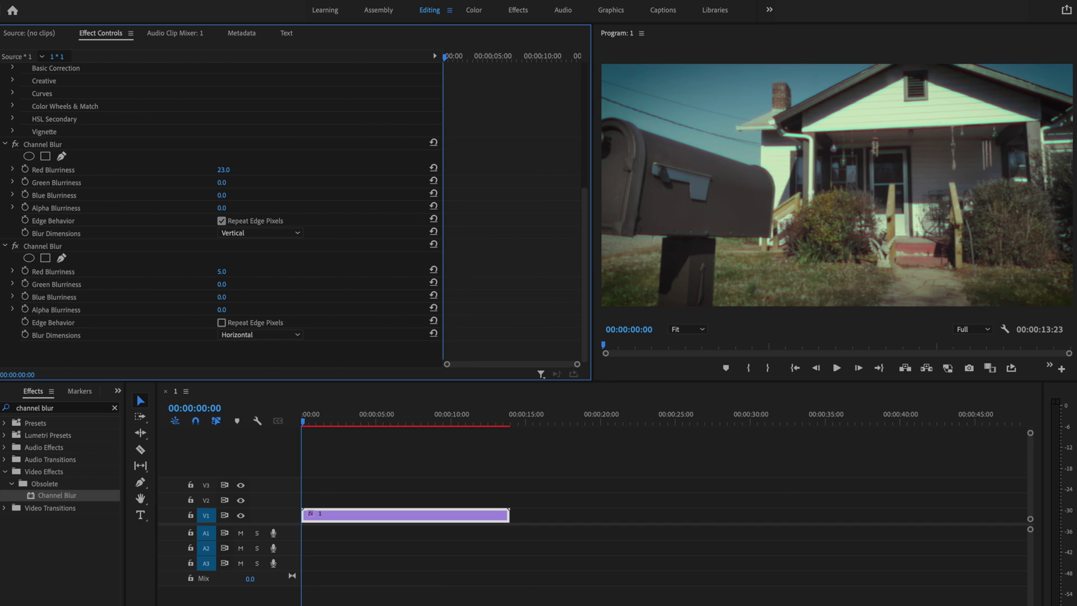
drag(223, 271, 231, 272)
drag(220, 298, 225, 297)
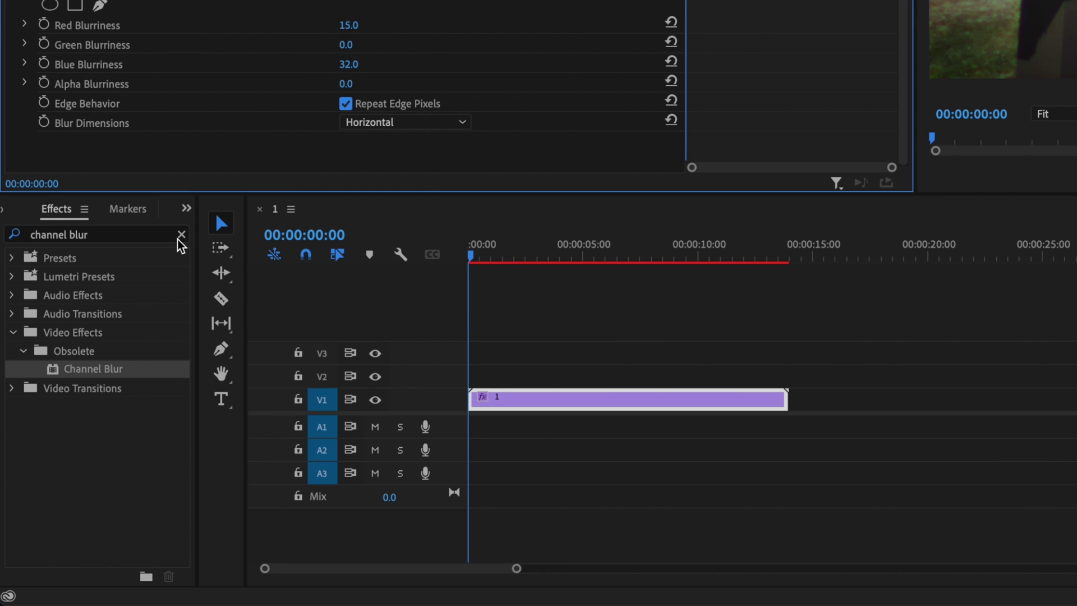
Step: Search the effects for "unsharp mask" and apply Unsharp Mask to the clip on V1
click(180, 235)
click(140, 240)
text(unsharp mask)
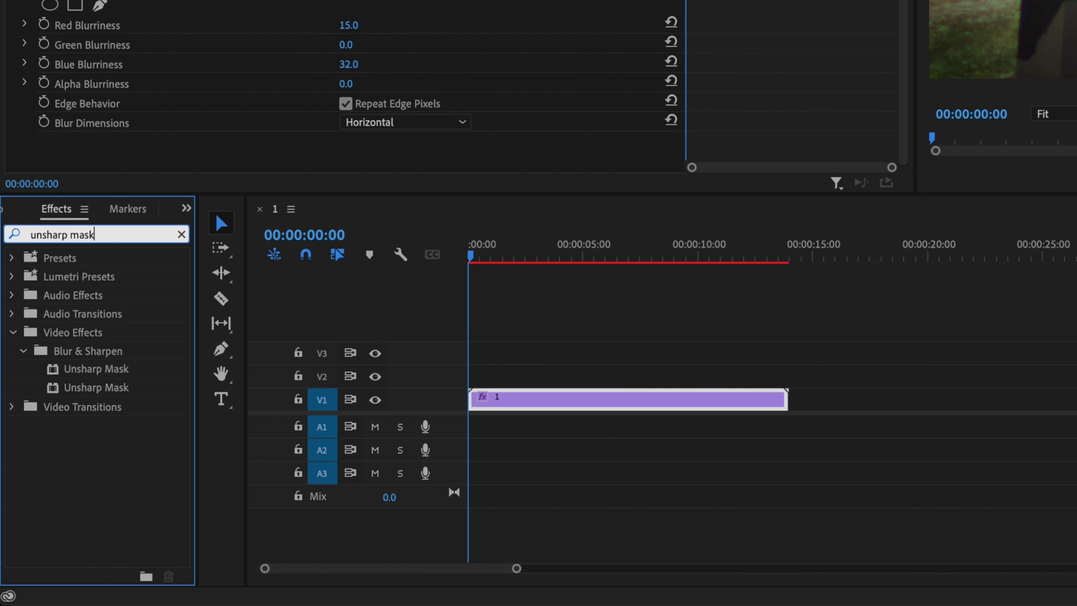
drag(86, 369, 514, 405)
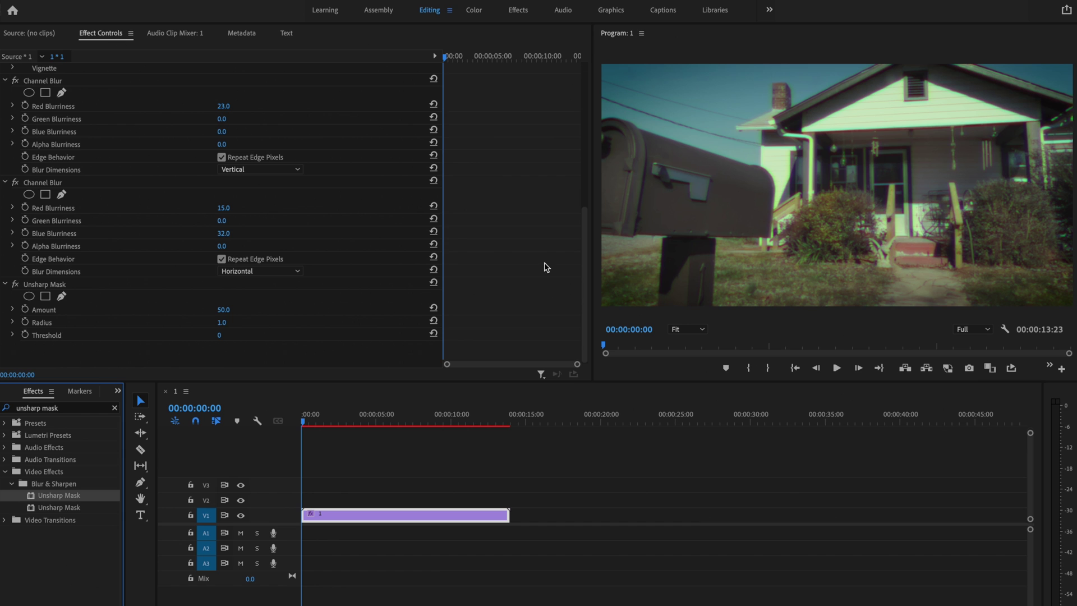
Step: Set the Unsharp Mask's Amount to 100 and its Radius to 14
click(223, 309)
text(100)
key(Return)
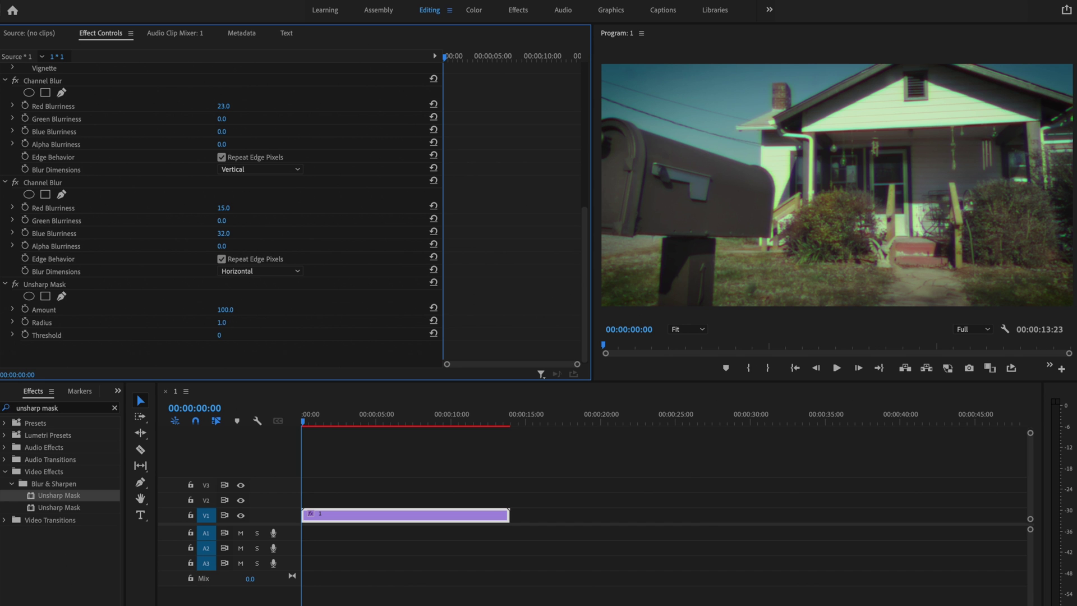
drag(223, 322, 235, 323)
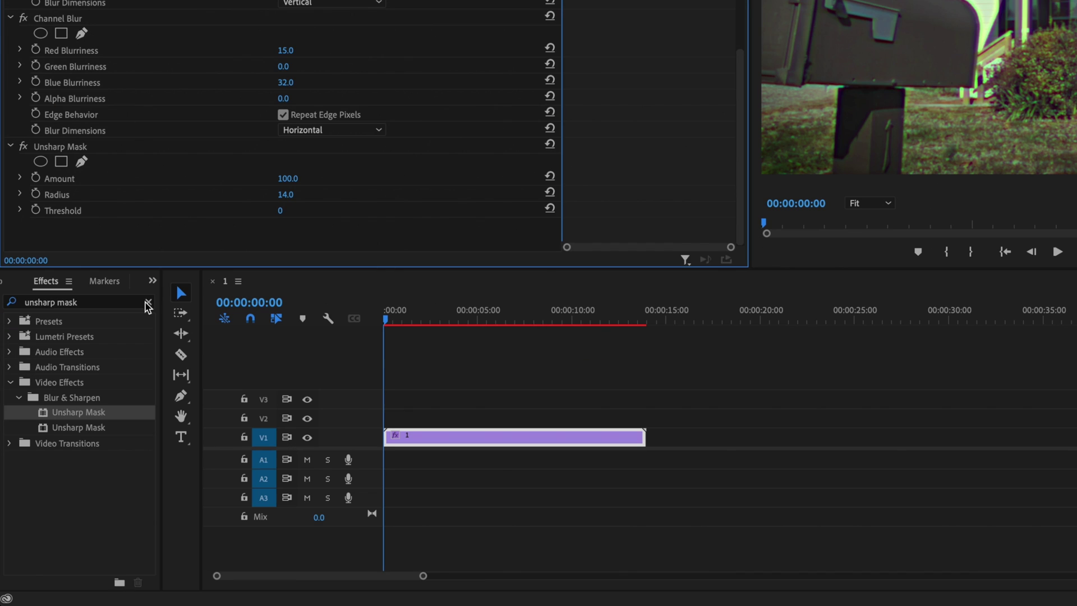
Step: Search the effects for "noise" and apply the Noise effect from Noise & Grain to the clip on V1
click(115, 410)
click(149, 303)
click(132, 303)
text(noise)
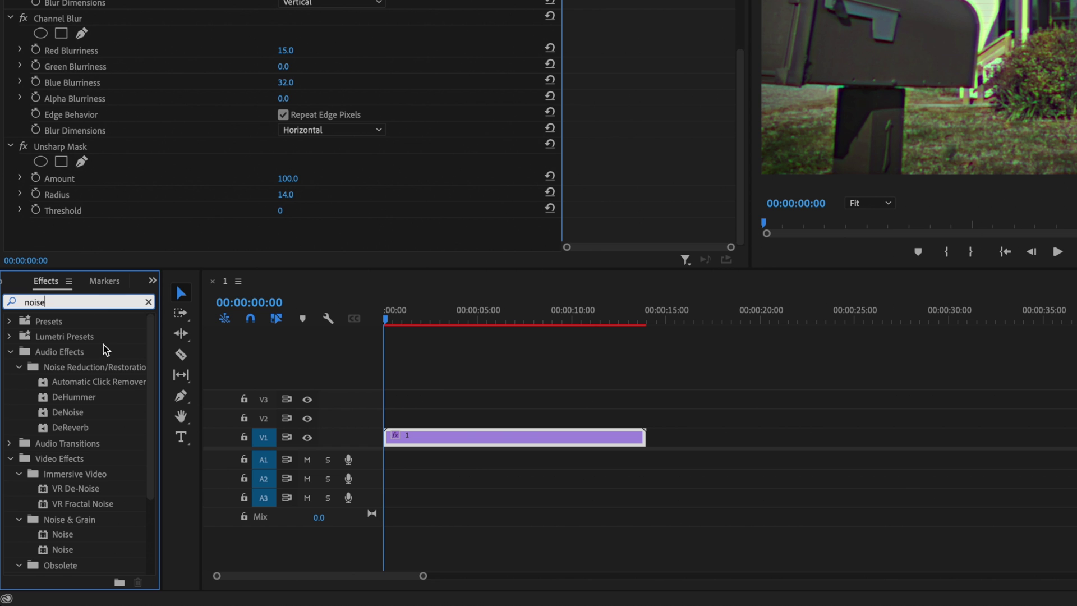
scroll(104, 350, down, 5)
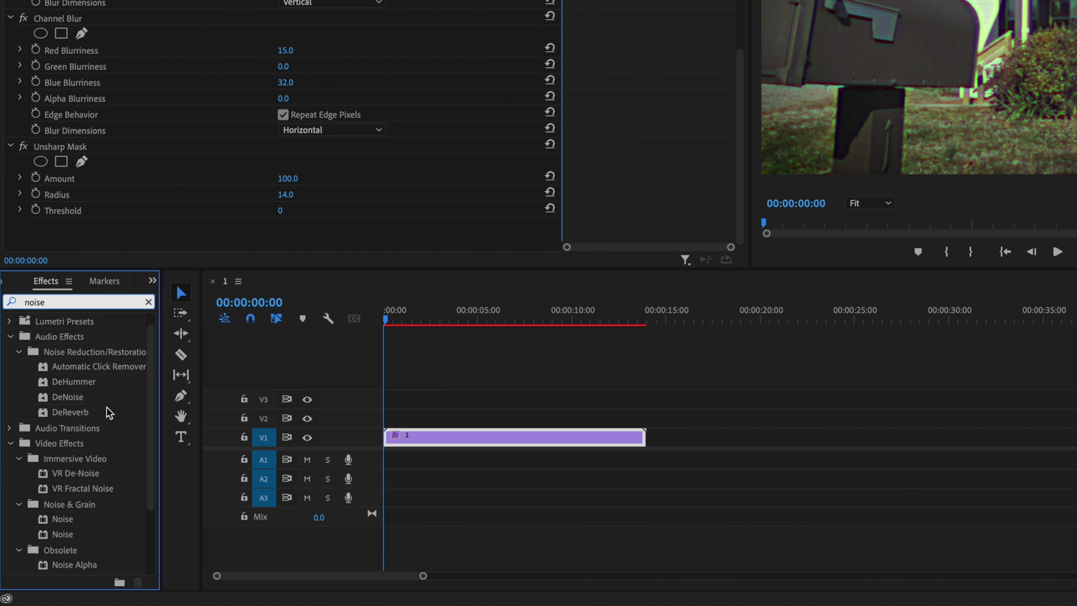
drag(63, 461, 451, 443)
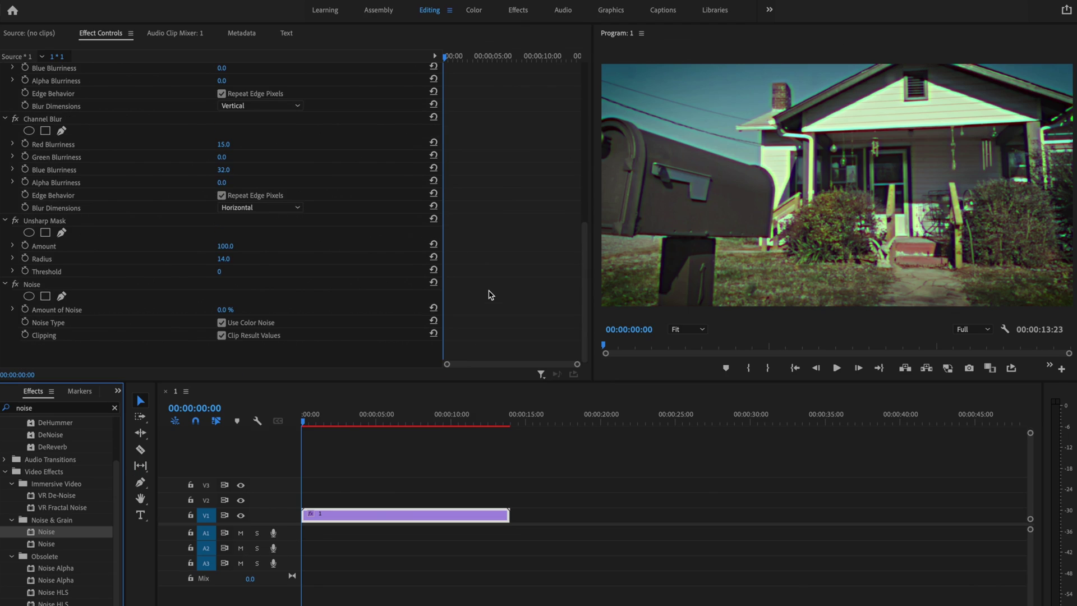
Step: Turn off Use Color Noise in the Noise effect and set its Amount of Noise to 10%
click(221, 322)
click(227, 309)
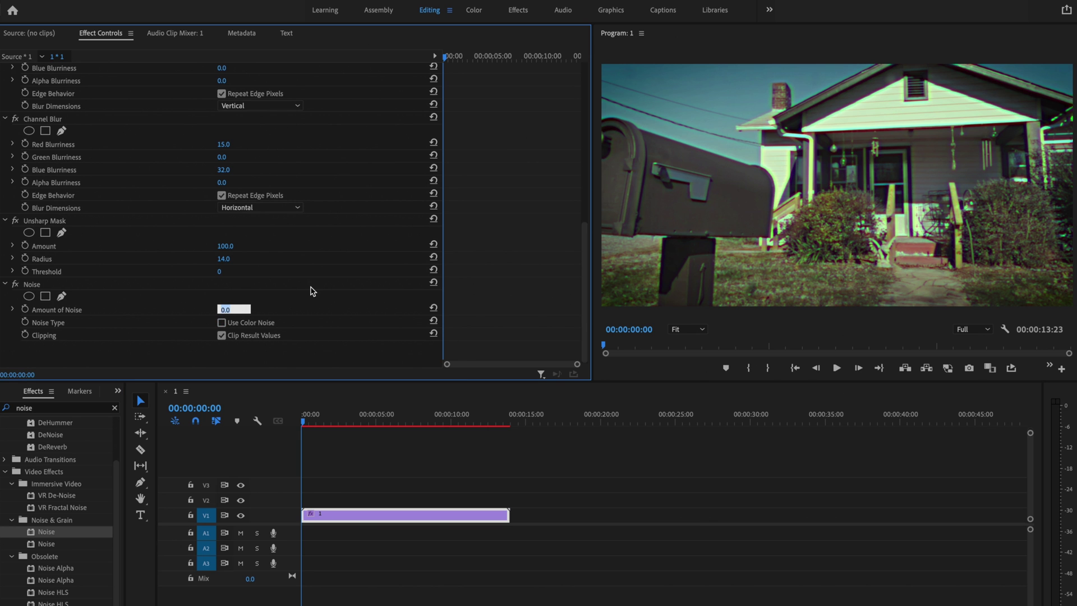
key(Return)
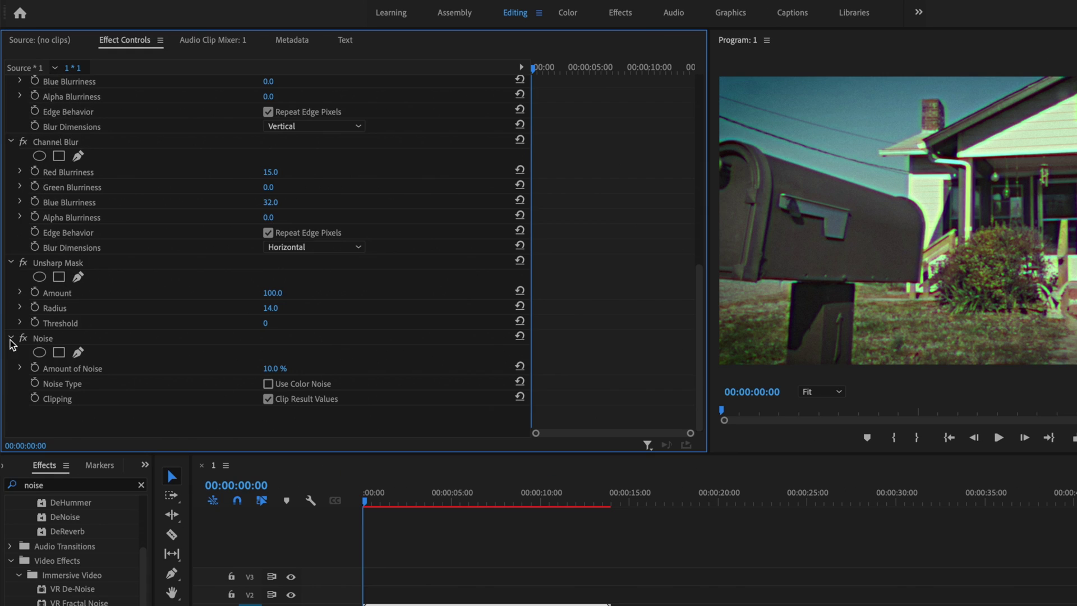
Step: Collapse the settings of the Noise, Unsharp Mask, both Channel Blur and Lumetri Color effects
click(5, 284)
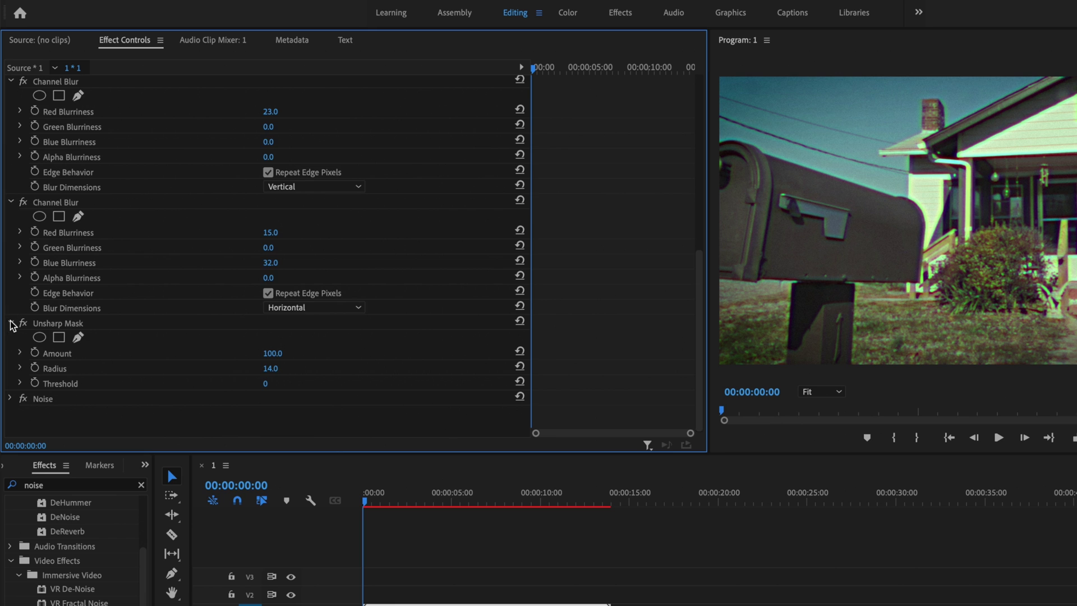
click(5, 264)
click(11, 261)
click(11, 244)
click(11, 220)
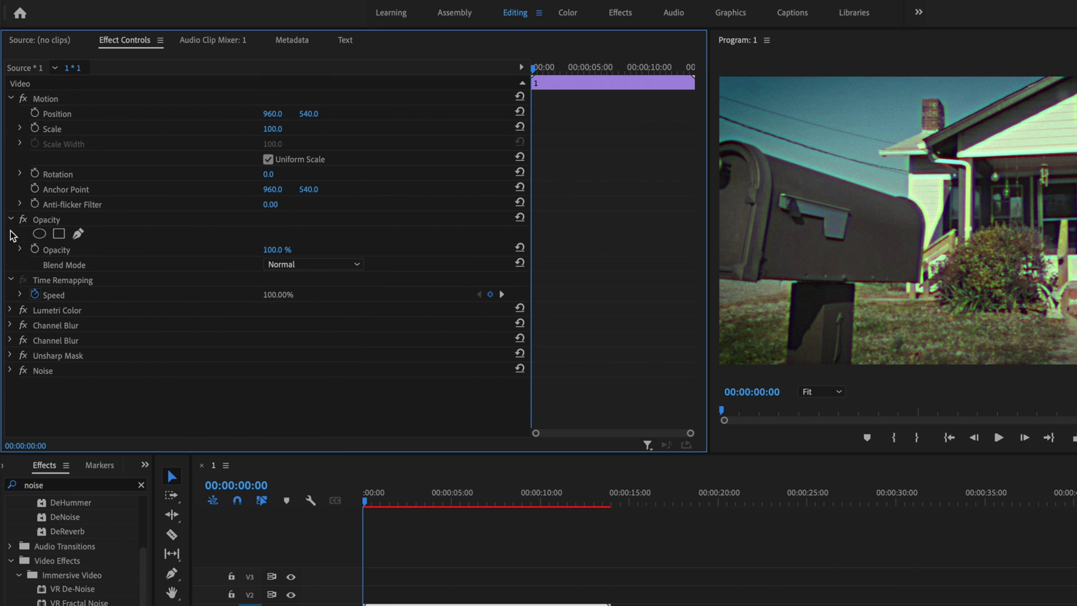
Step: Save the Lumetri Color, both Channel Blur, Unsharp Mask and Noise effects together as a Scale-type preset named "VHS Effect"
click(60, 310)
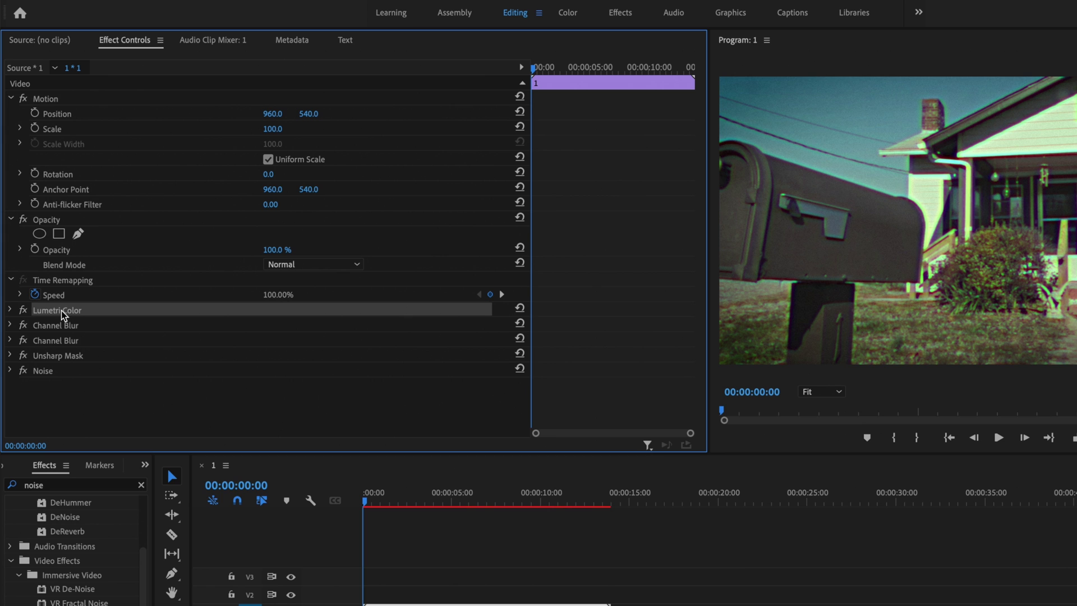
shift+click(64, 325)
shift+click(67, 341)
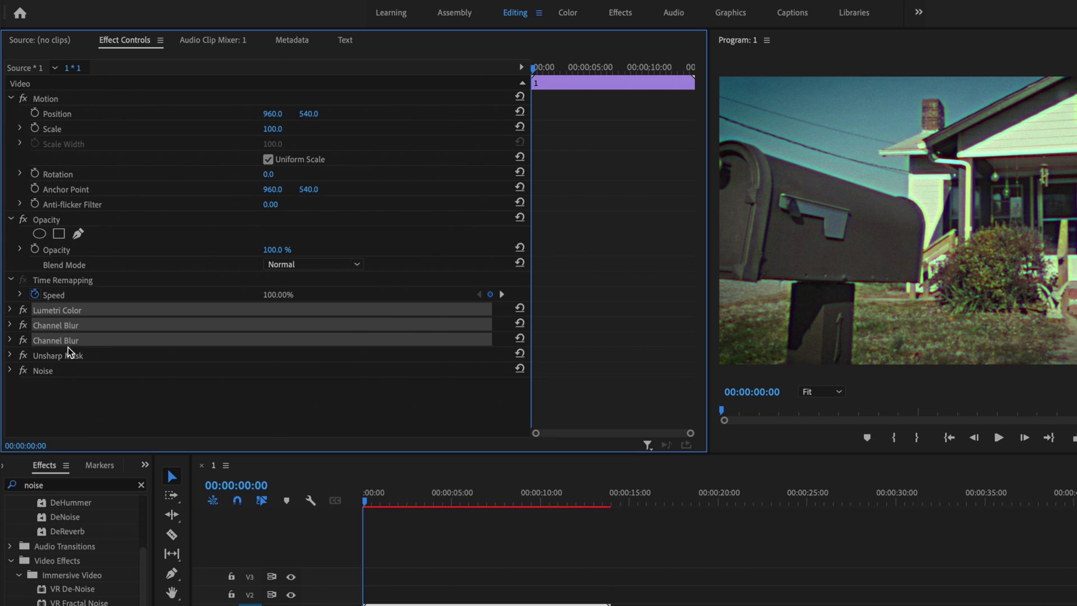
shift+click(68, 356)
shift+click(55, 365)
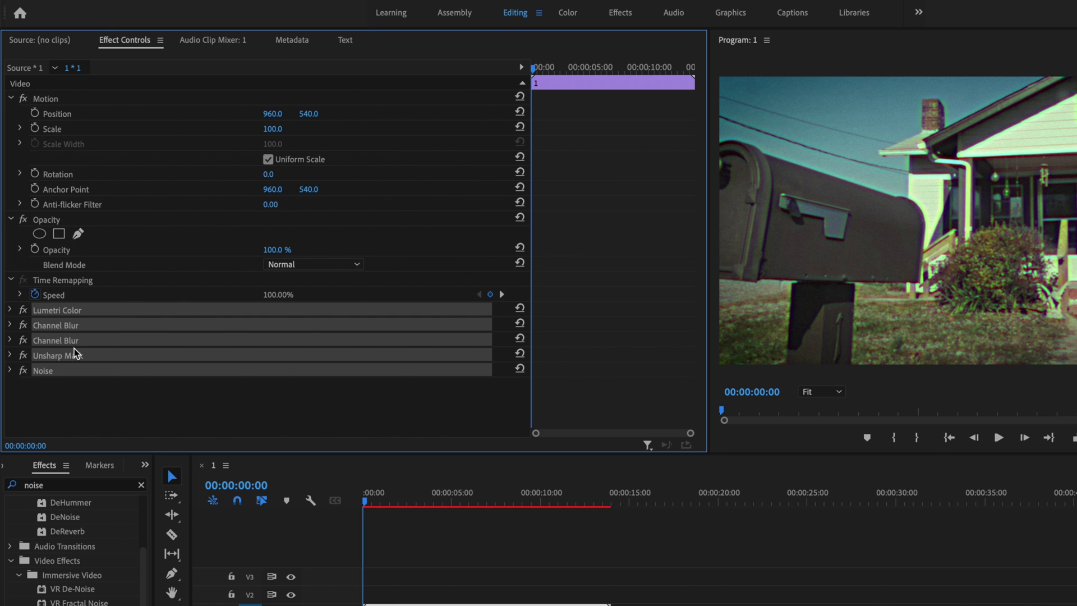
right_click(62, 324)
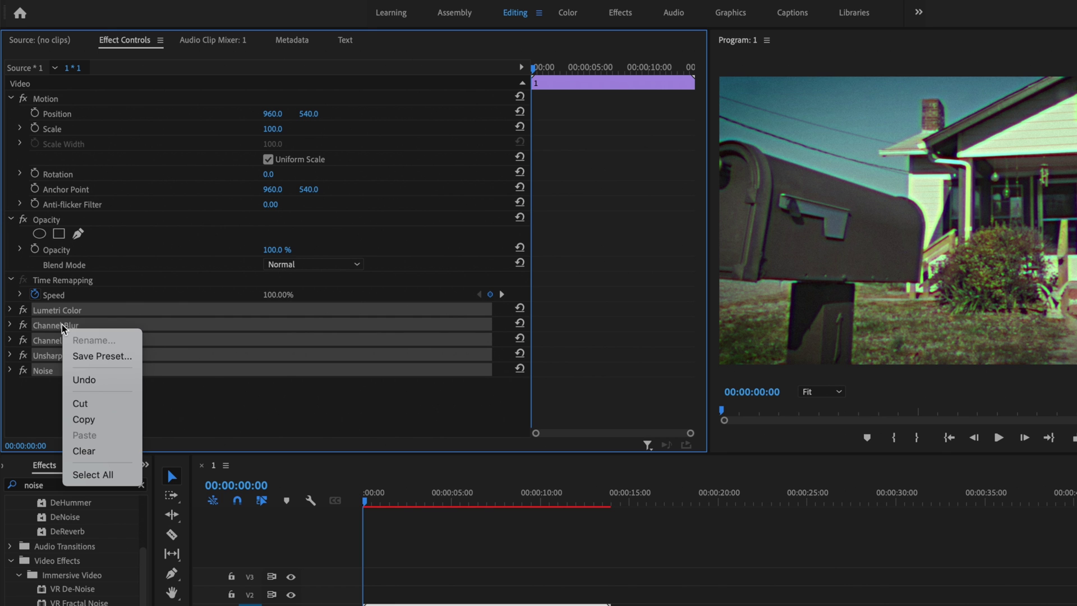
click(100, 354)
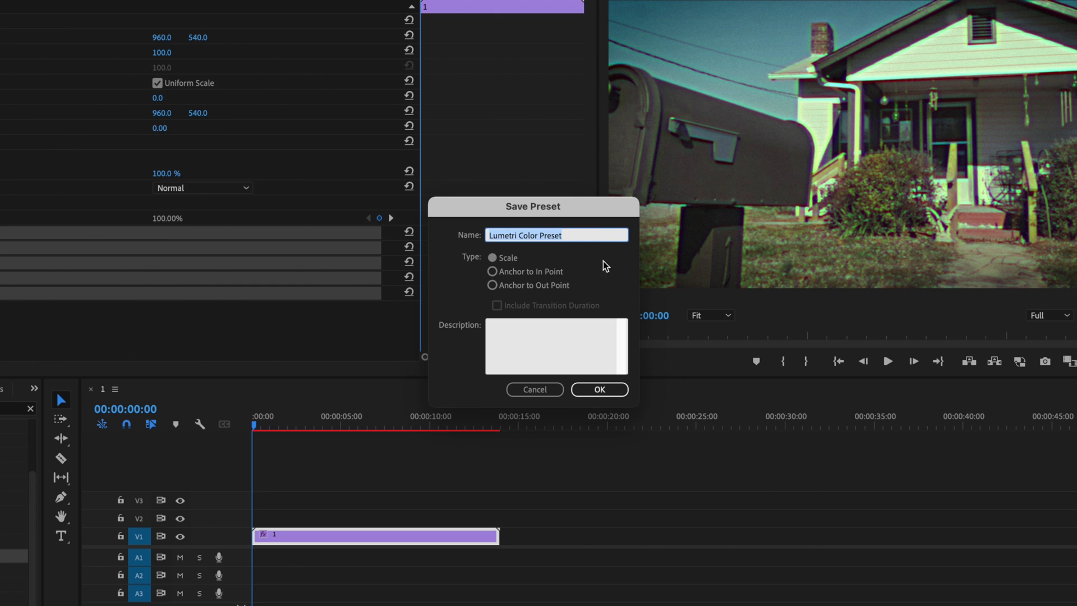
text(VHS Effect)
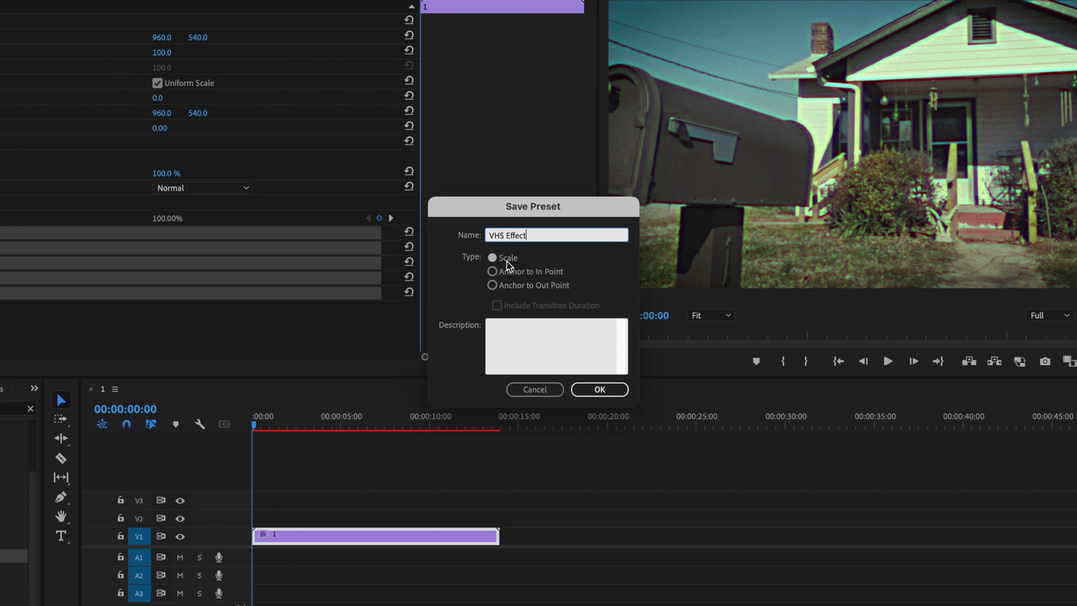
click(600, 392)
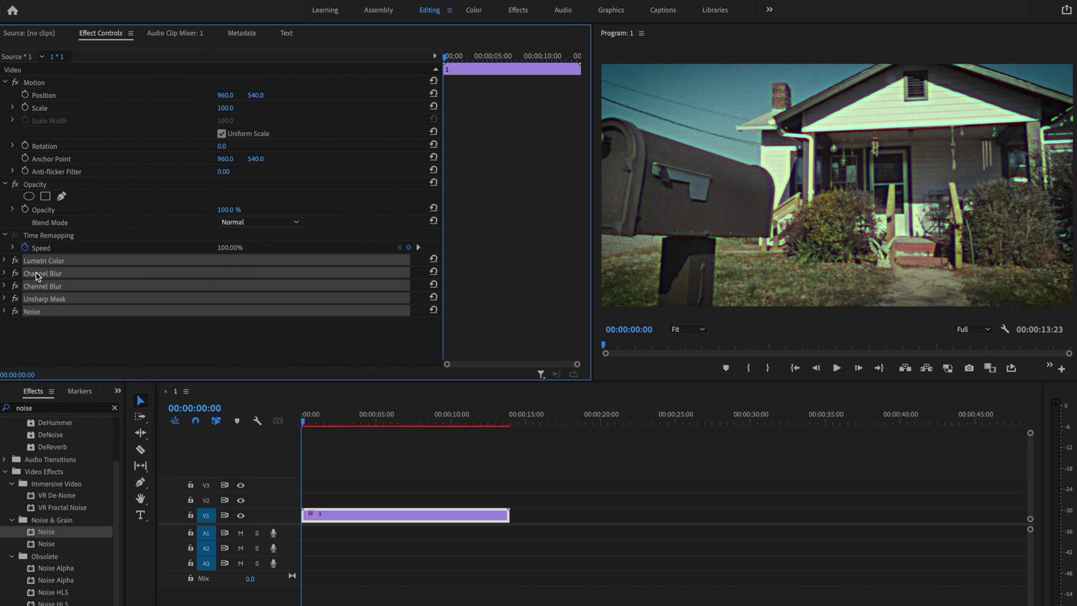
Step: Remove the five selected effects from the clip and apply the saved VHS Effect preset to it on V1
key(Delete)
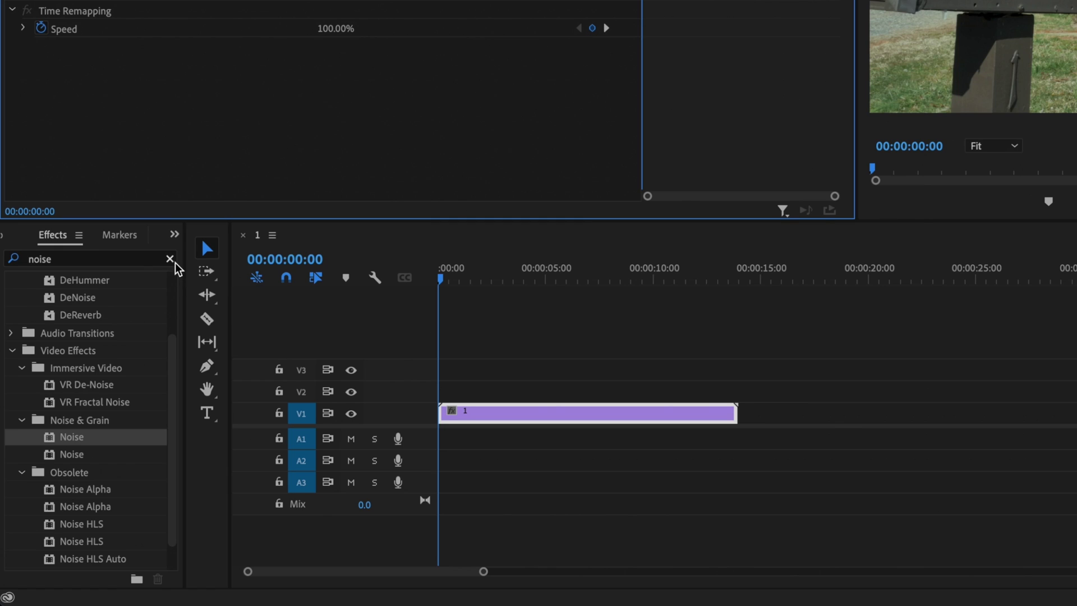
click(170, 259)
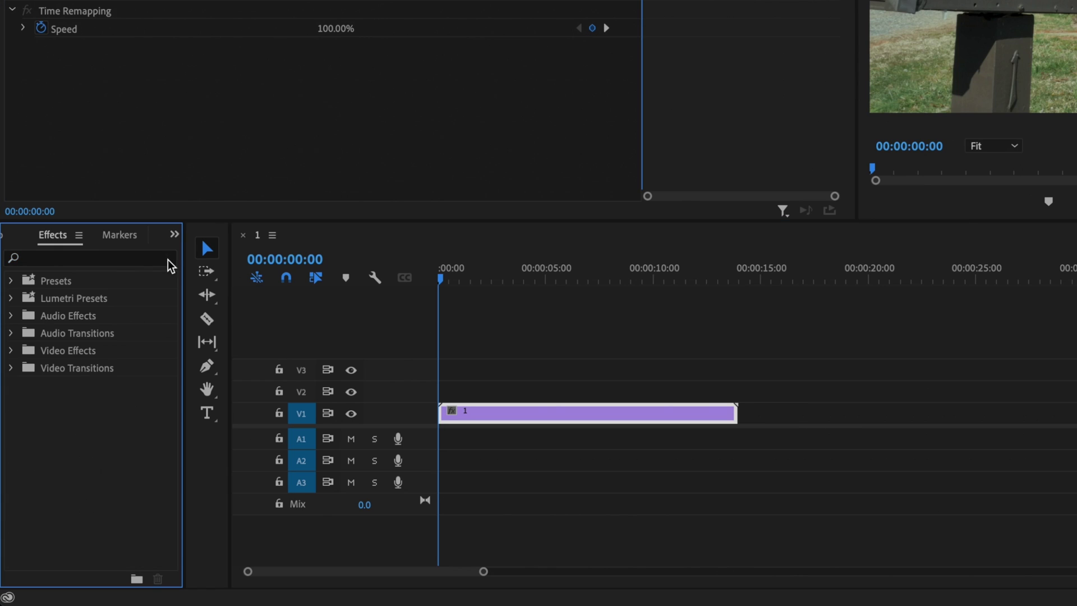
click(12, 280)
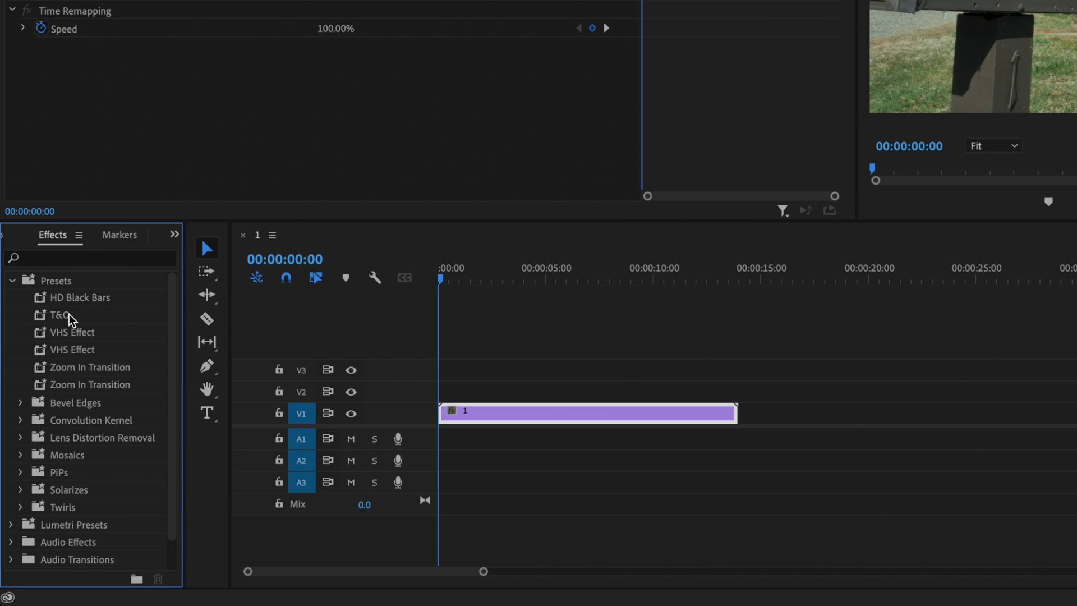
click(70, 333)
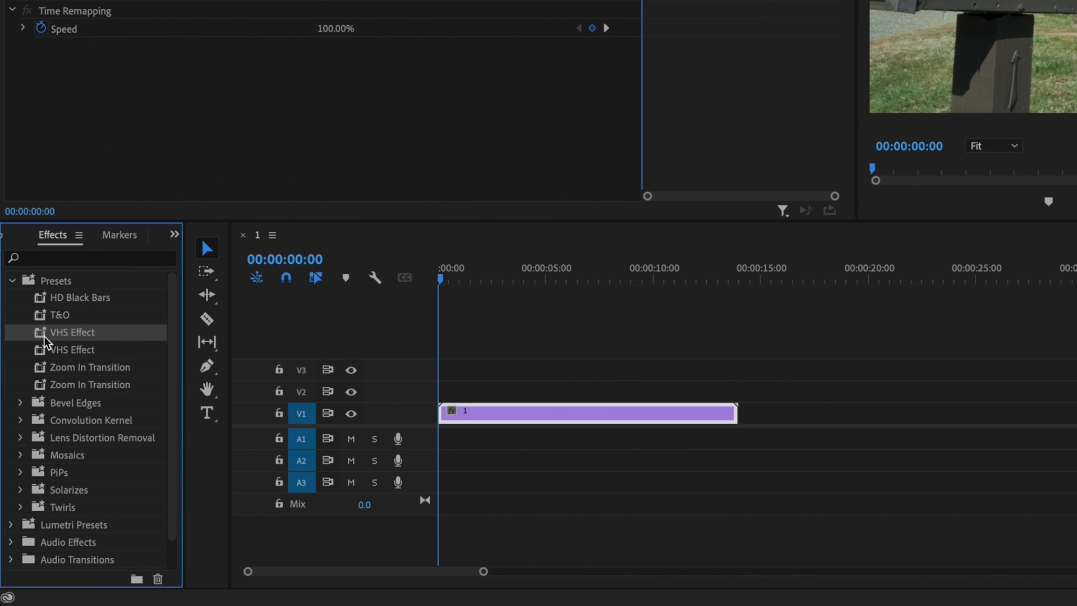
drag(48, 341, 472, 417)
drag(325, 516, 348, 517)
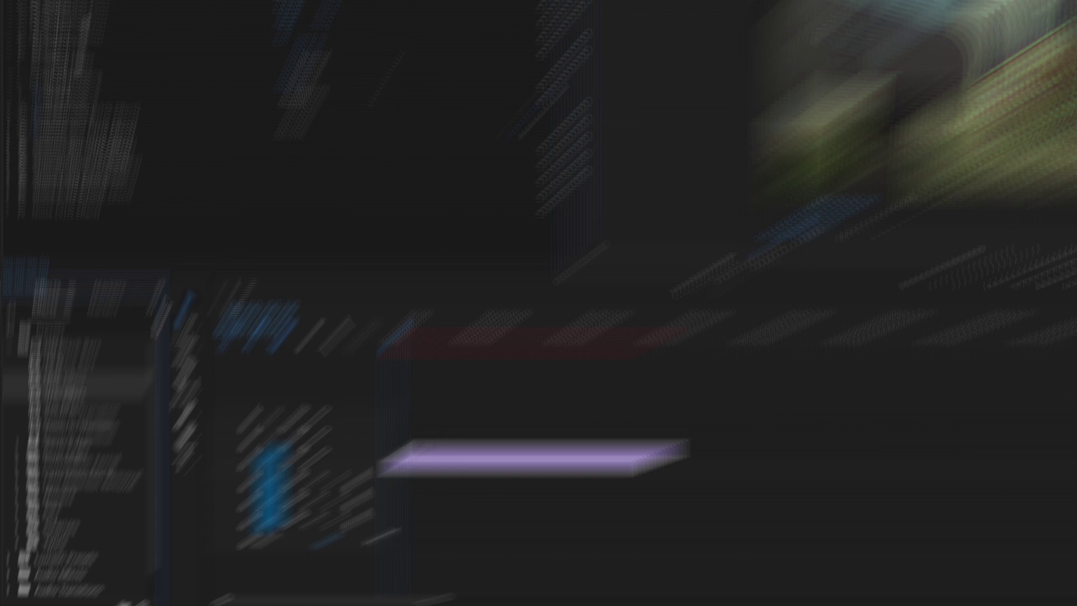
Step: Create a new adjustment layer in the project at 1920 by 1080 and 24.00 fps
click(118, 391)
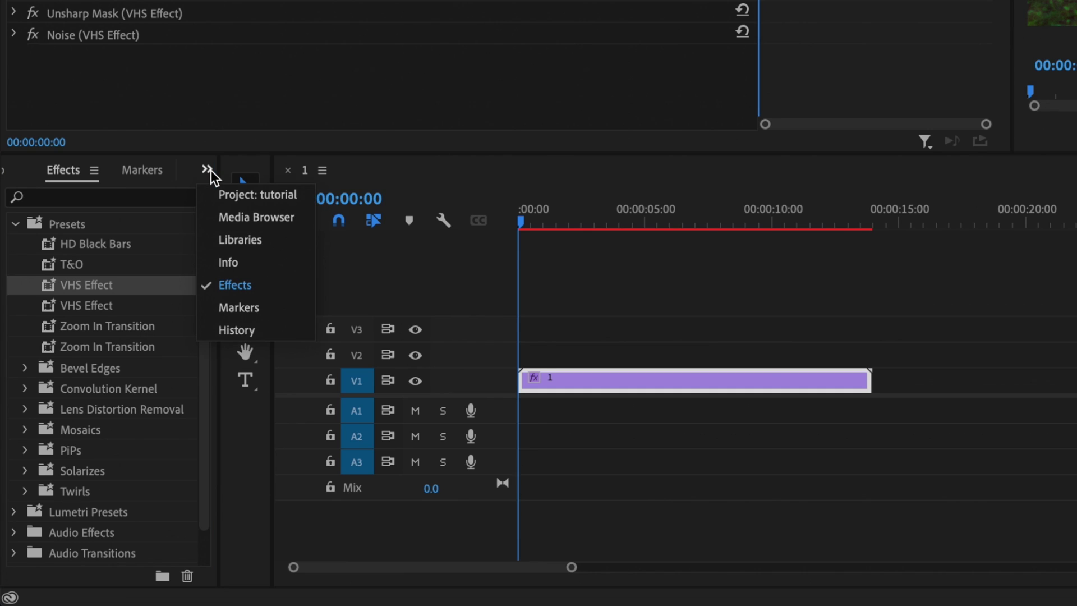
click(236, 193)
right_click(112, 392)
mouse_move(183, 270)
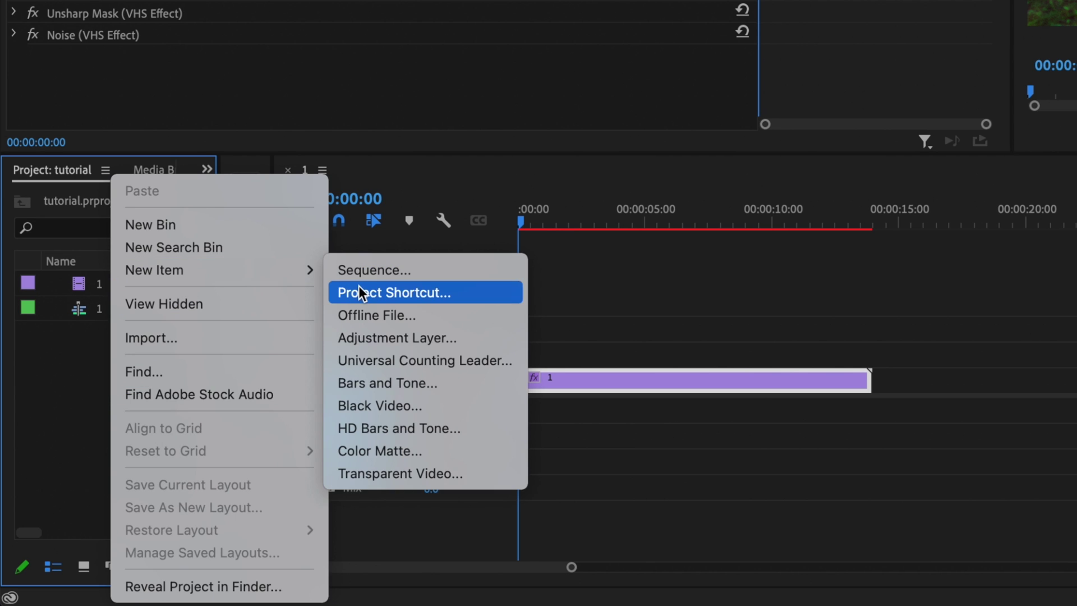
click(379, 338)
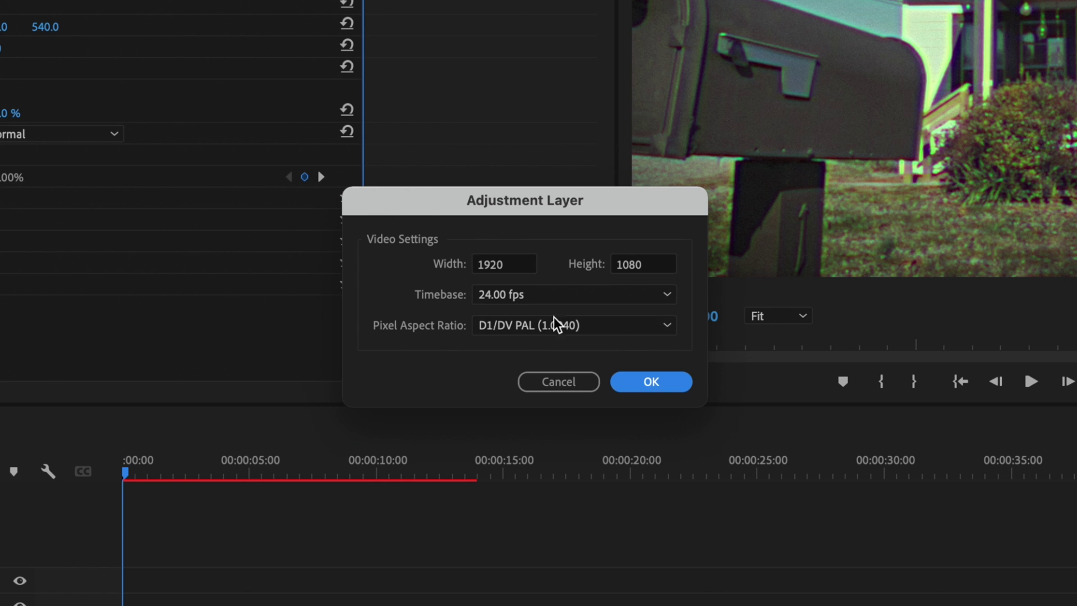
click(680, 384)
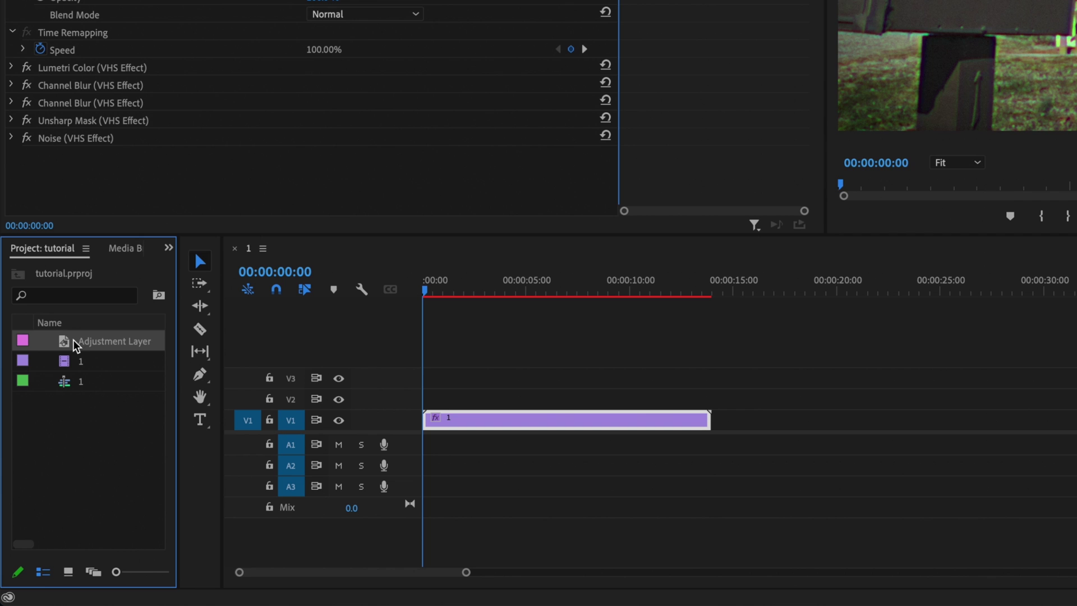
Step: Place the adjustment layer on V2 above the clip and extend its end to match the clip's end
drag(48, 456, 354, 505)
drag(495, 407, 700, 400)
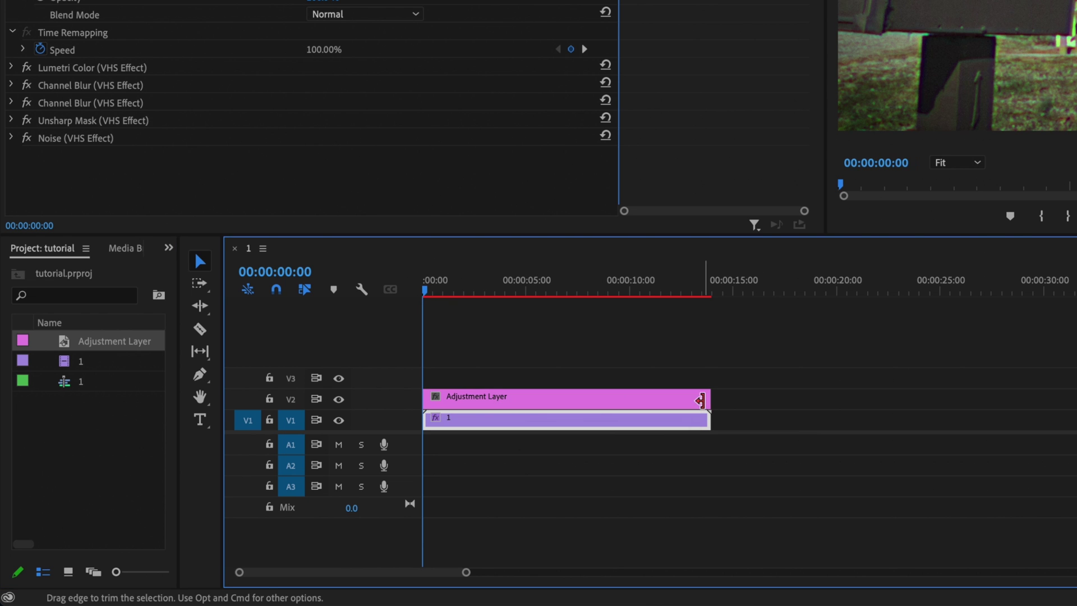
Step: Search the effects for "crop" and apply the Crop effect to the adjustment layer on V2
click(640, 399)
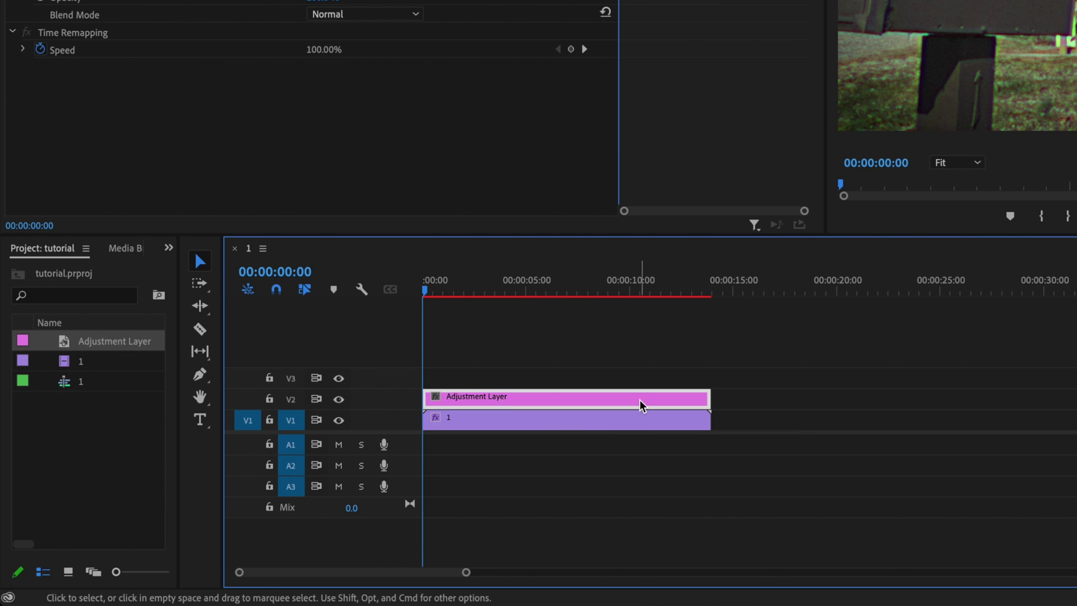
click(168, 248)
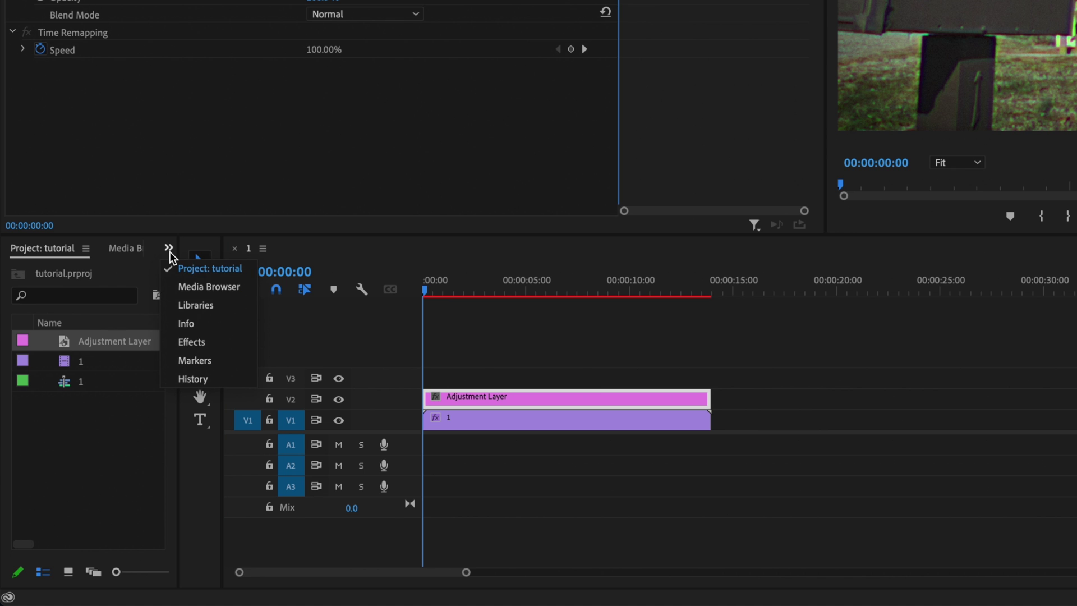
click(196, 340)
click(103, 273)
text(crop)
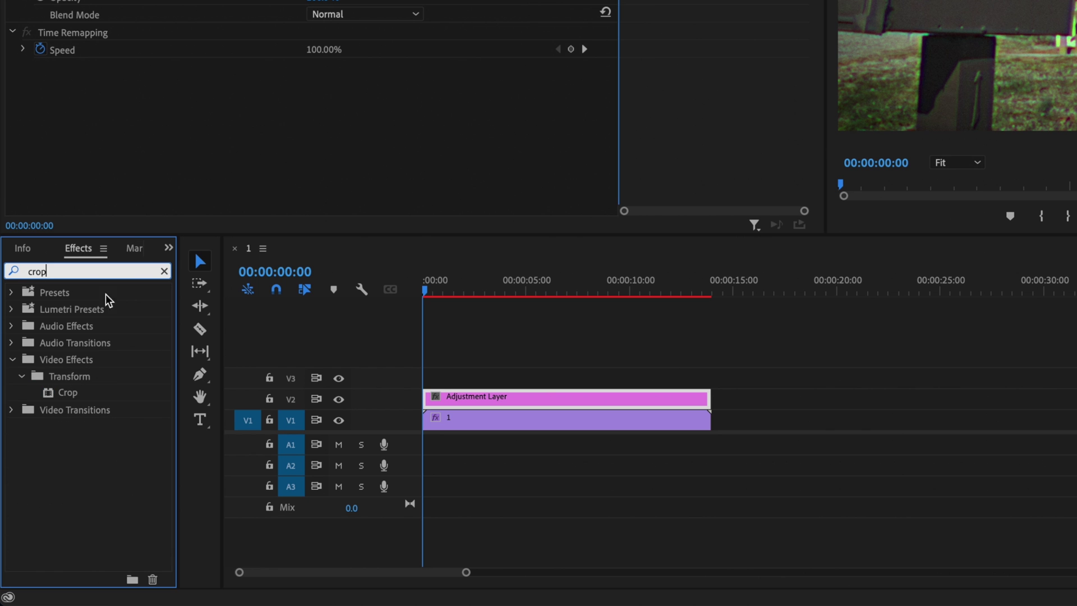
drag(73, 391, 498, 404)
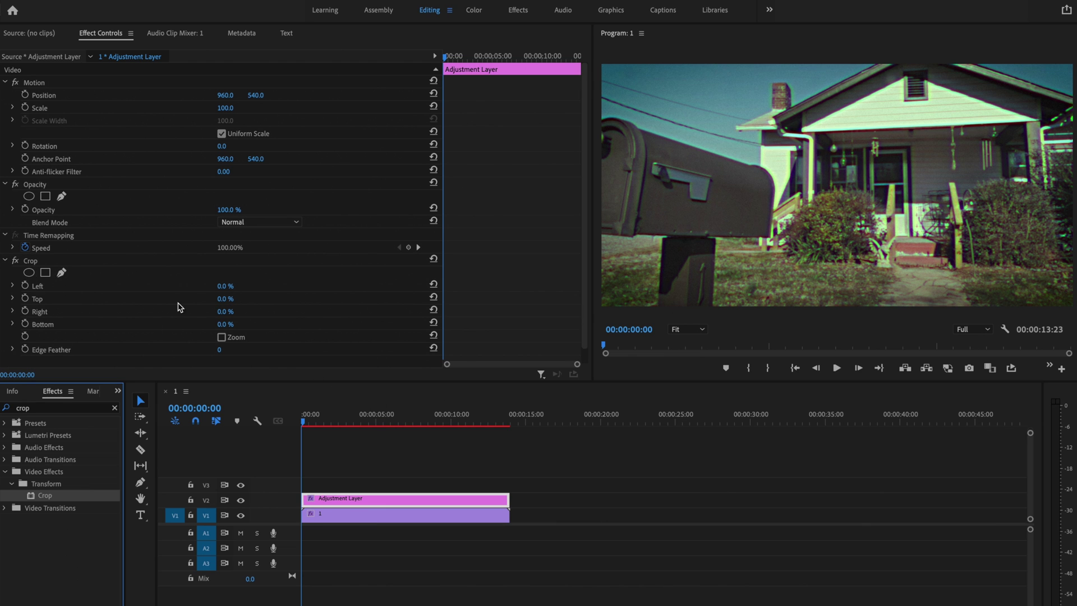
Step: Set the Crop effect's Left and Right to 13% and its Edge Feather to 13
click(223, 287)
text(13)
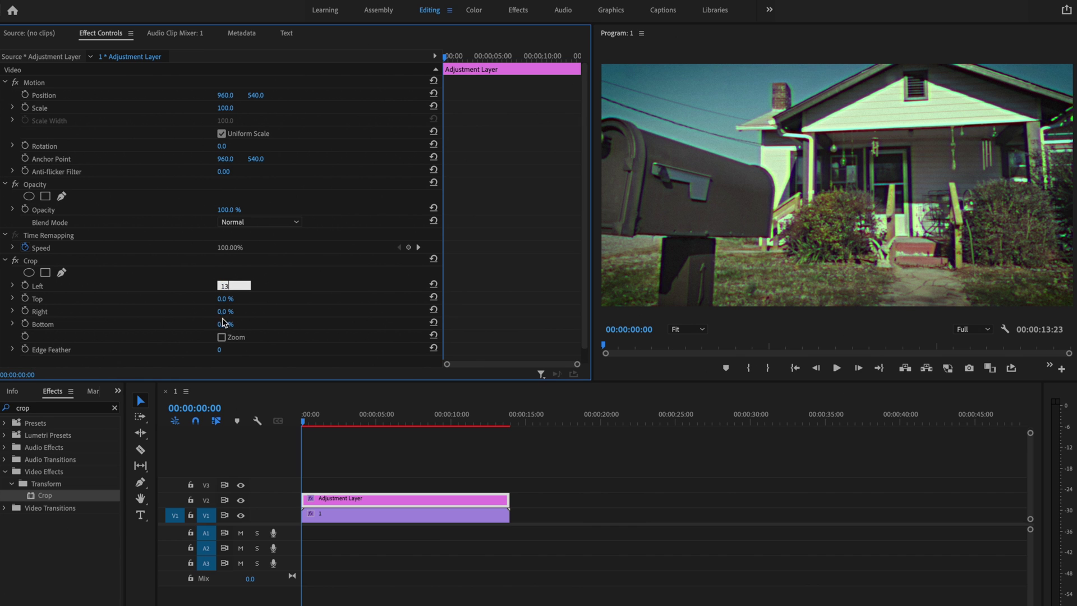
click(225, 311)
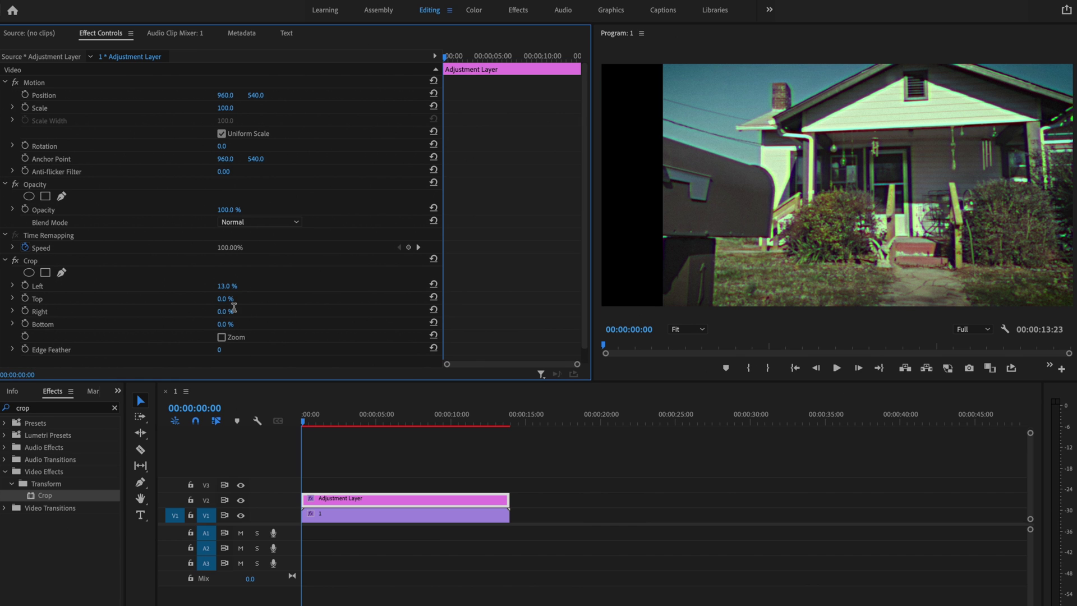
text(13)
key(Return)
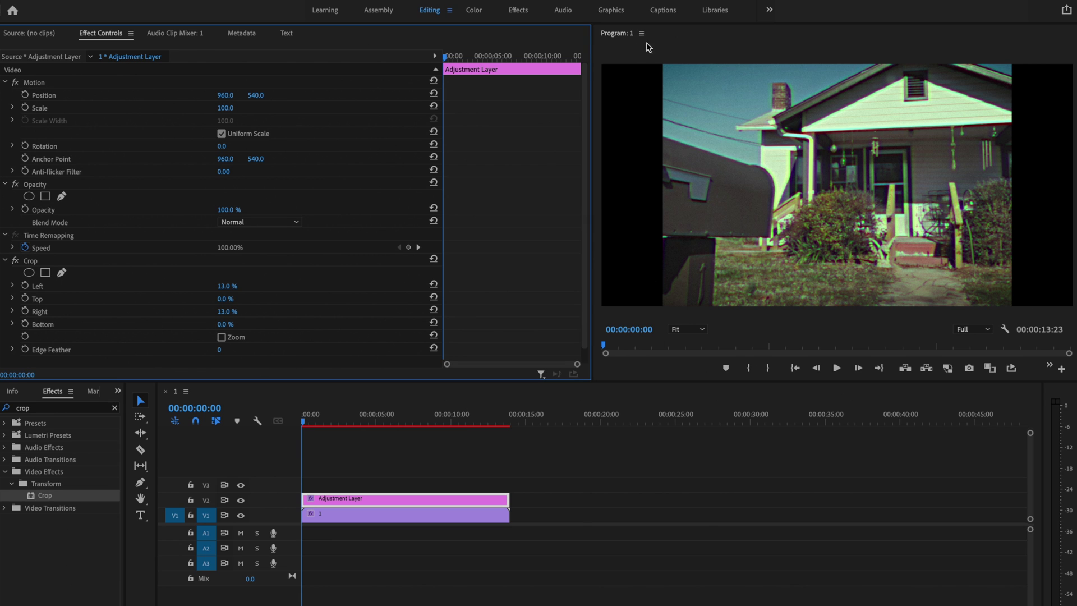
click(222, 350)
key(Return)
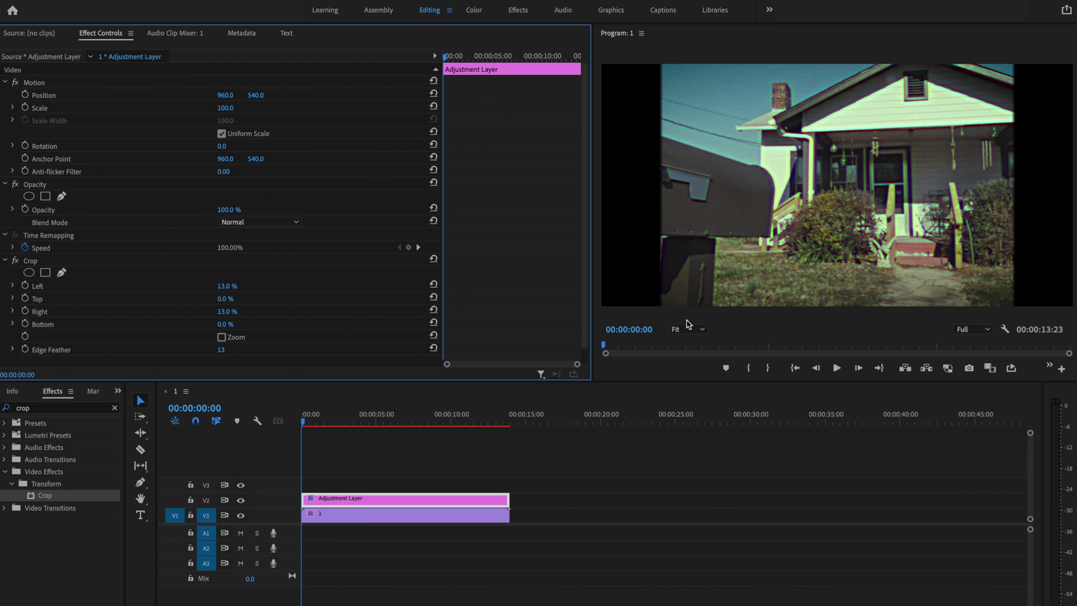